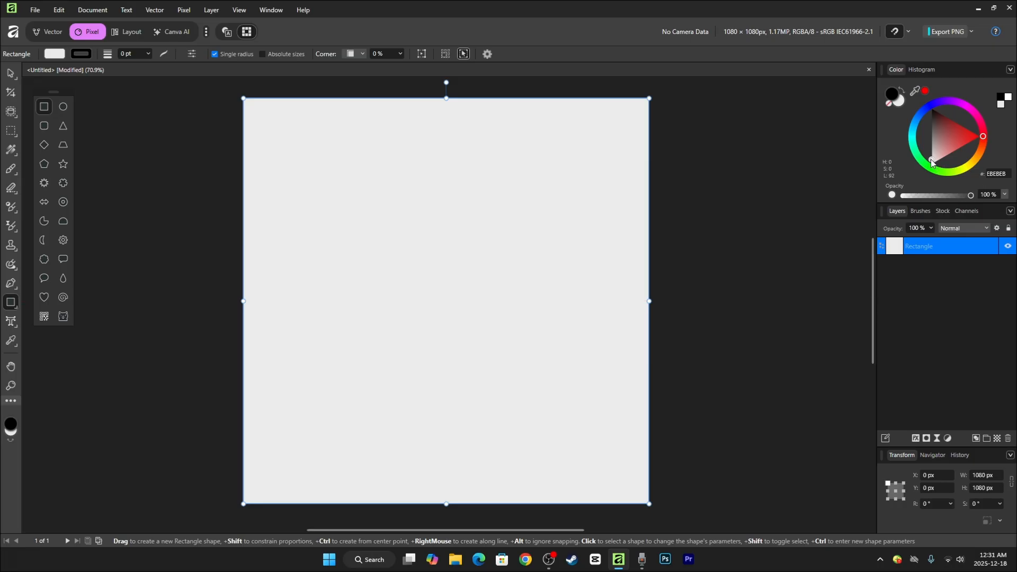
Step: Darken the background rectangle's fill to light grey CECECE
left_click_drag(931, 159, 924, 156)
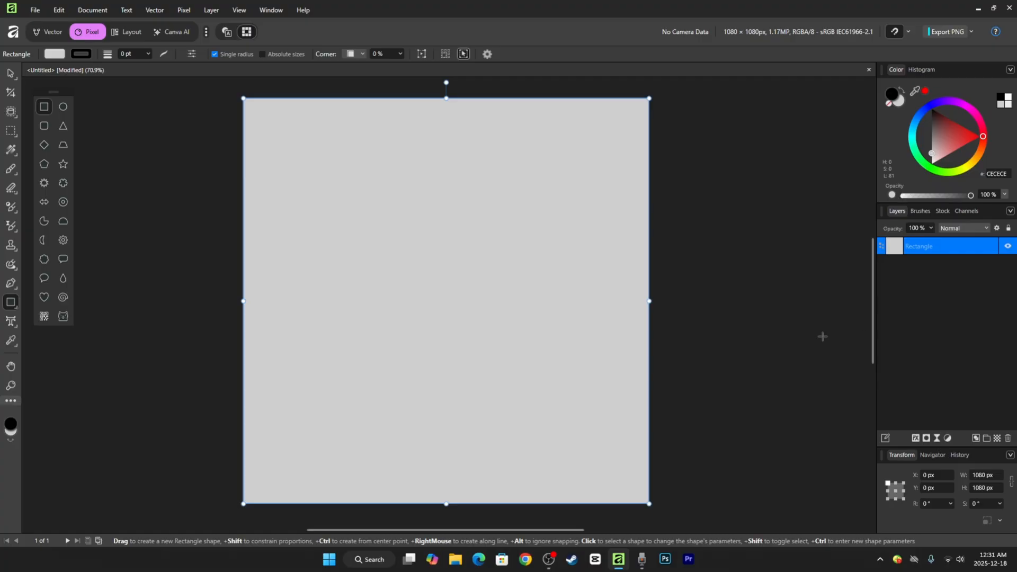
Step: Place the Kakashi .jpg image from the Downloads folder over the grey rectangle, covering the full canvas height
left_click(51, 36)
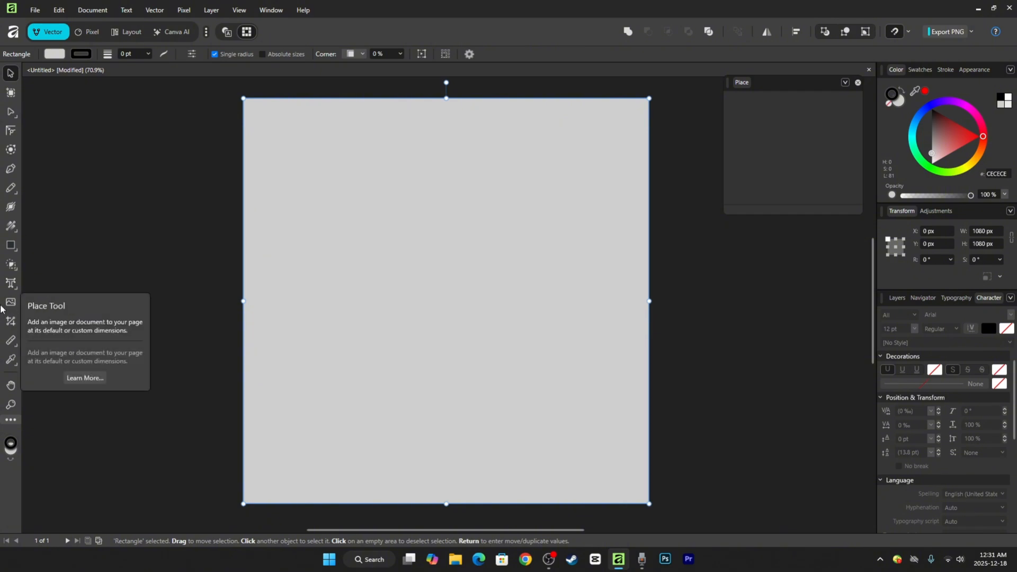
left_click(8, 304)
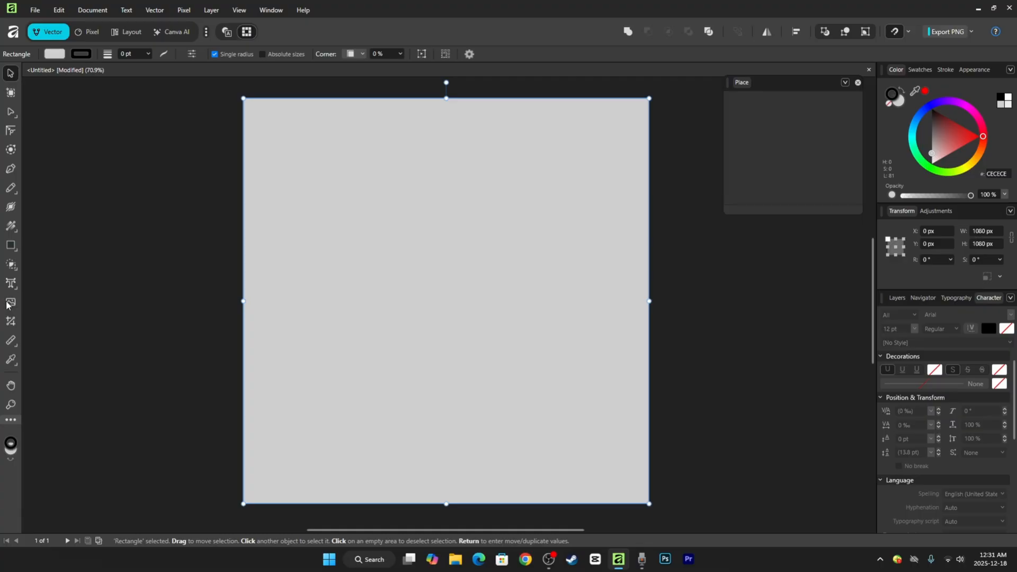
scroll(83, 179, "up", 5)
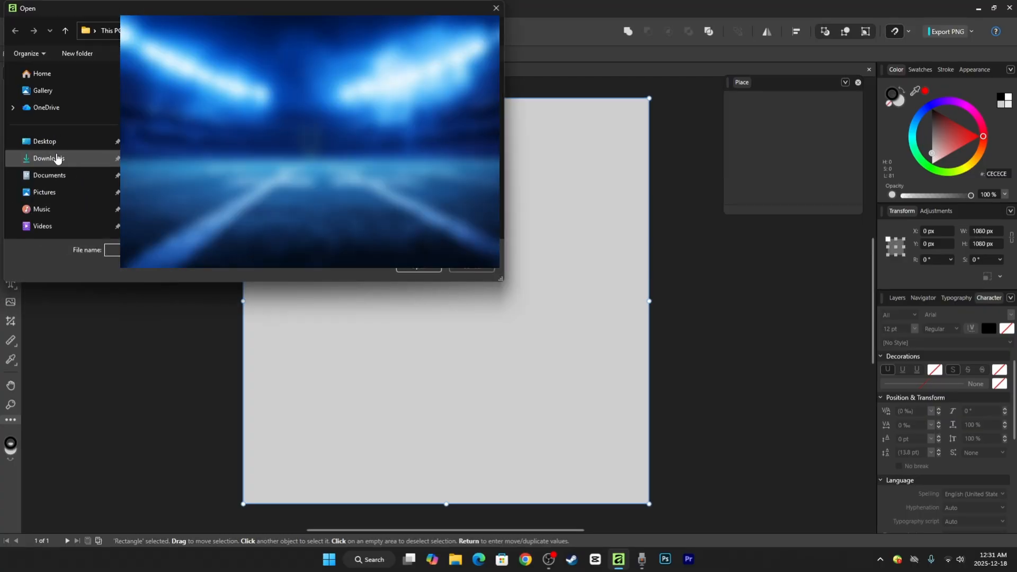
left_click(55, 161)
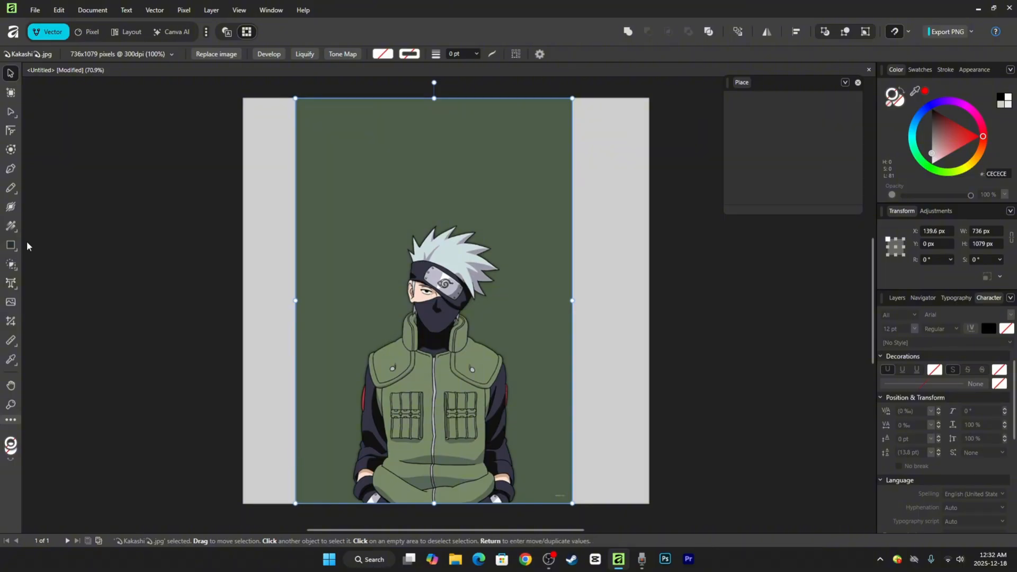
Step: With the Selection Brush at 36 px width and edge snapping, select the green background surrounding the character
left_click(87, 31)
left_click(11, 112)
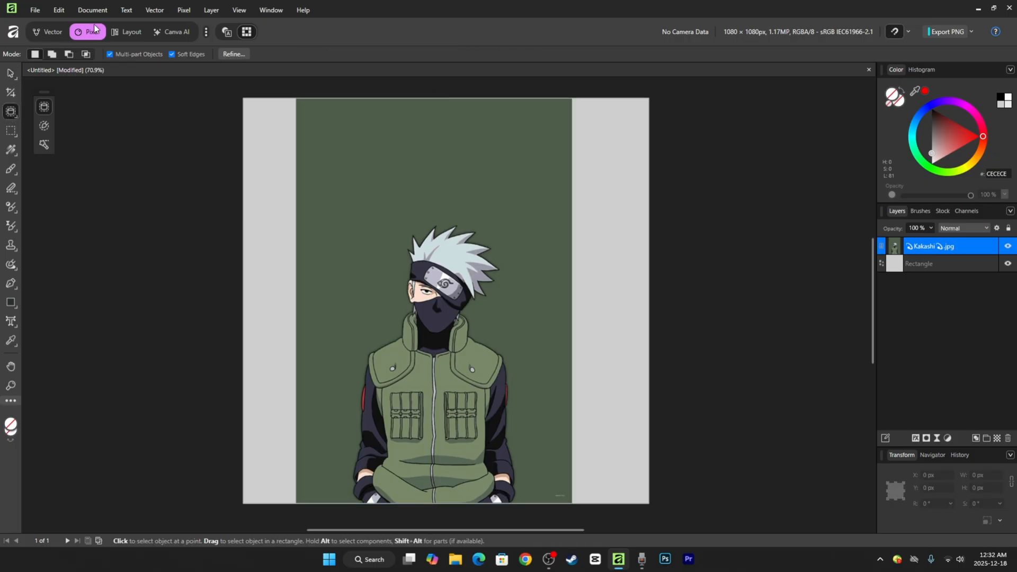
left_click(11, 112)
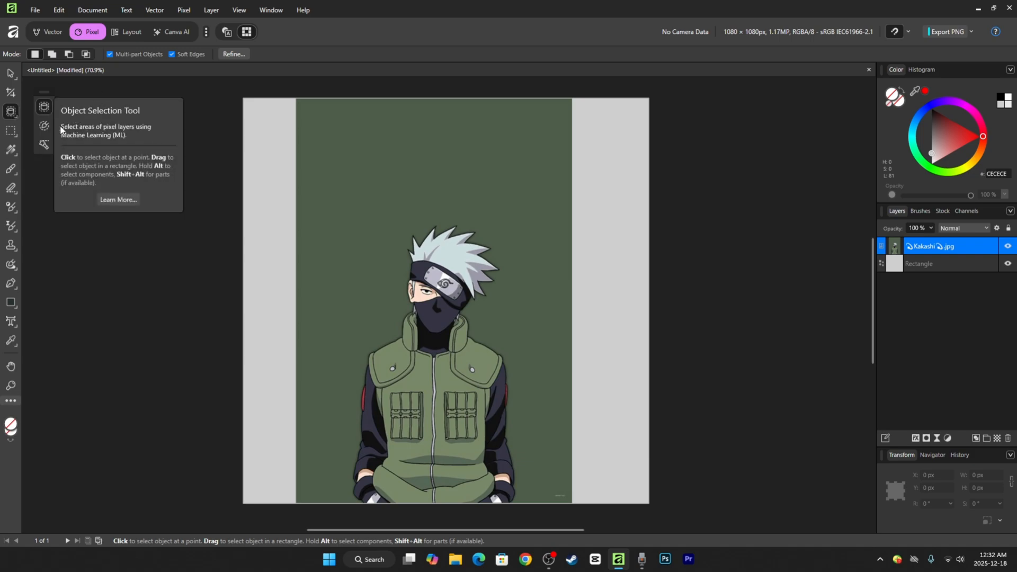
left_click(45, 127)
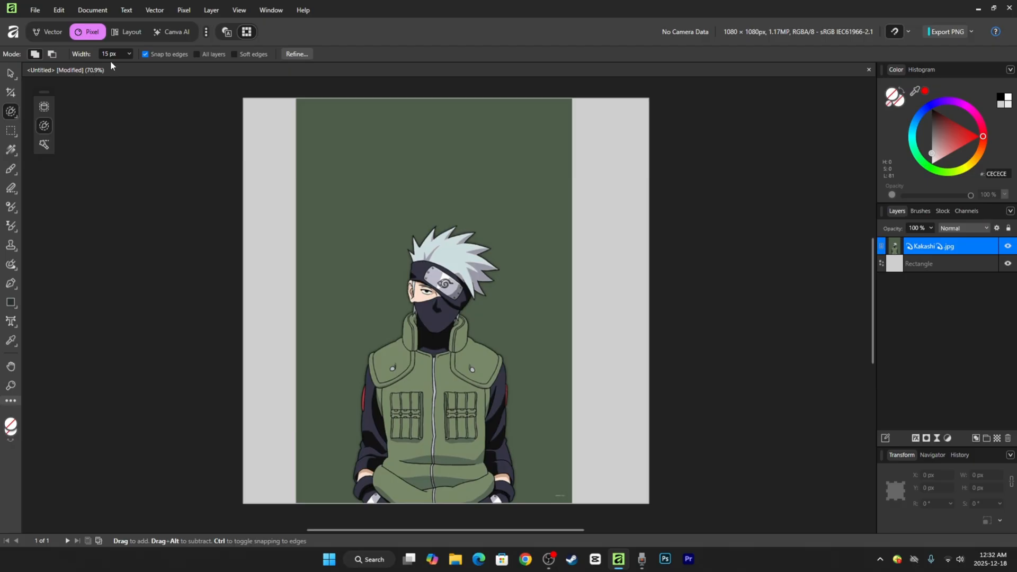
left_click(129, 53)
mouse_move(285, 102)
left_mouse_down()
mouse_move(300, 102)
mouse_move(323, 197)
mouse_move(418, 211)
mouse_move(503, 371)
mouse_move(365, 338)
mouse_move(402, 286)
left_mouse_up()
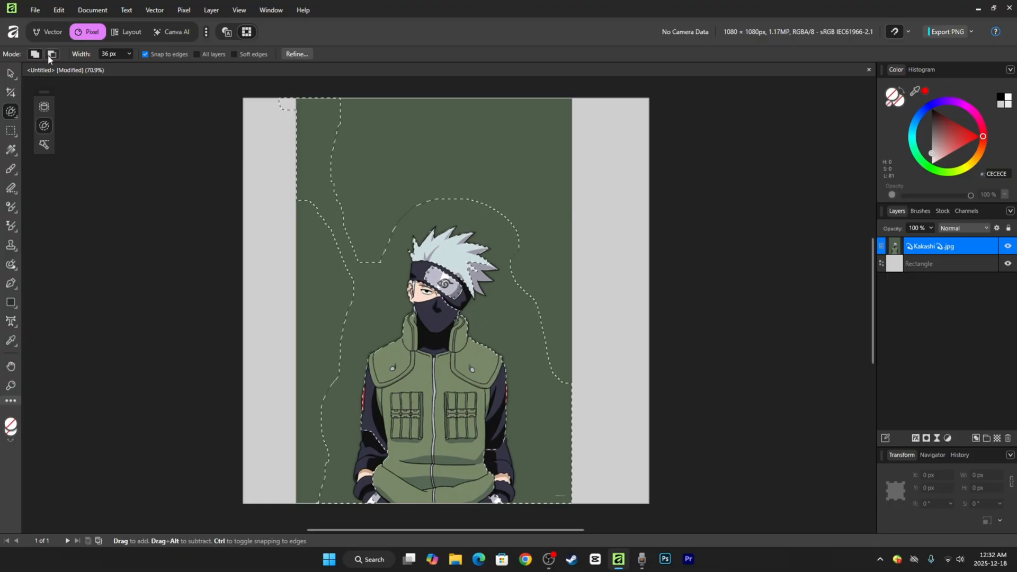
Step: Subtract the character's hair, headband and face from the background selection with an 8 px selection brush
left_click(52, 54)
scroll(464, 308, "up", 5)
key("bracketleft")
key("bracketleft")
key("bracketleft")
key("bracketleft")
scroll(551, 219, "up", 4)
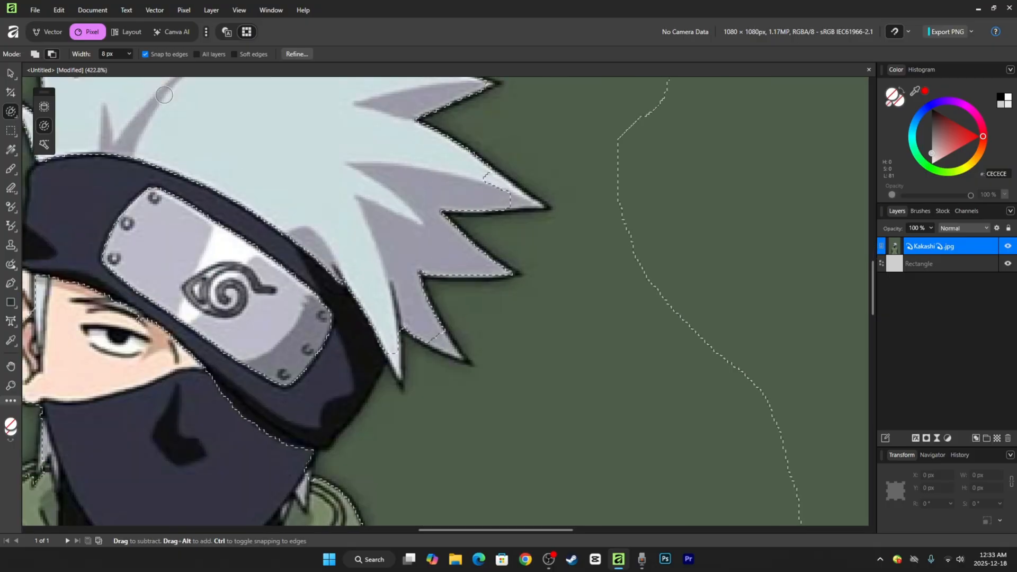
scroll(526, 387, "down", 2)
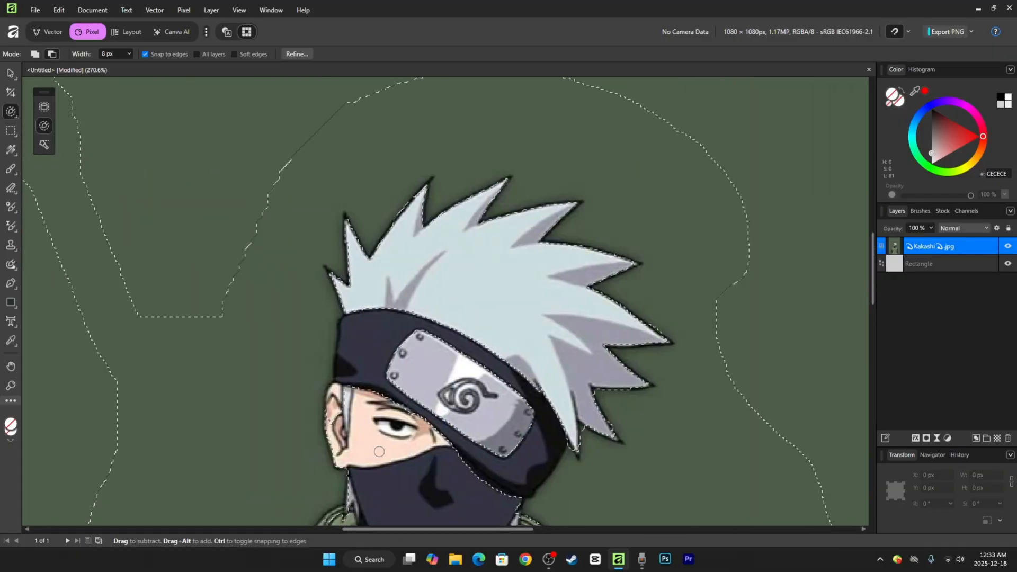
scroll(525, 388, "up", 2)
scroll(545, 368, "down", 2)
Step: Refine the background selection along the character's vest and the sleeve and hand on the image's right side
scroll(517, 313, "down", 4)
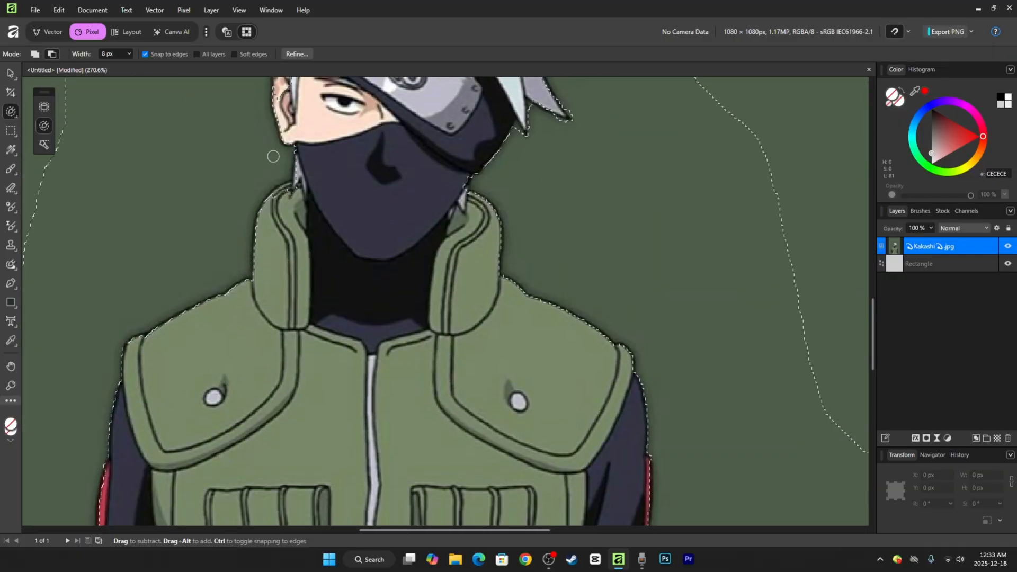
scroll(90, 189, "up", 6)
scroll(90, 188, "down", 6)
scroll(141, 212, "down", 4)
scroll(286, 358, "down", 4)
scroll(286, 375, "up", 5)
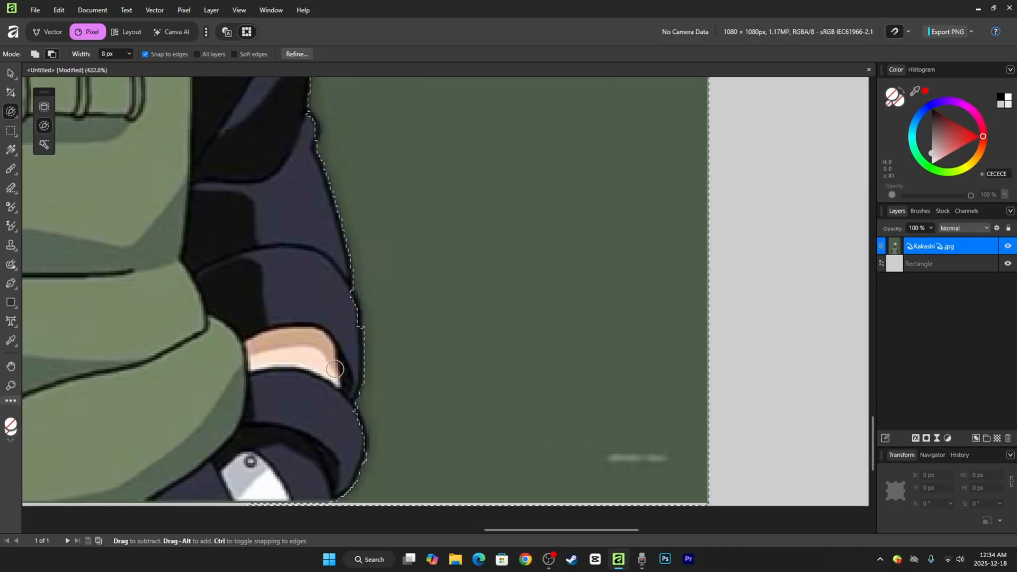
Step: Clean up the background selection's edge along the hand, sleeve and red armband on the image's left side
scroll(319, 365, "down", 4)
scroll(519, 538, "up", 3)
scroll(451, 439, "up", 6)
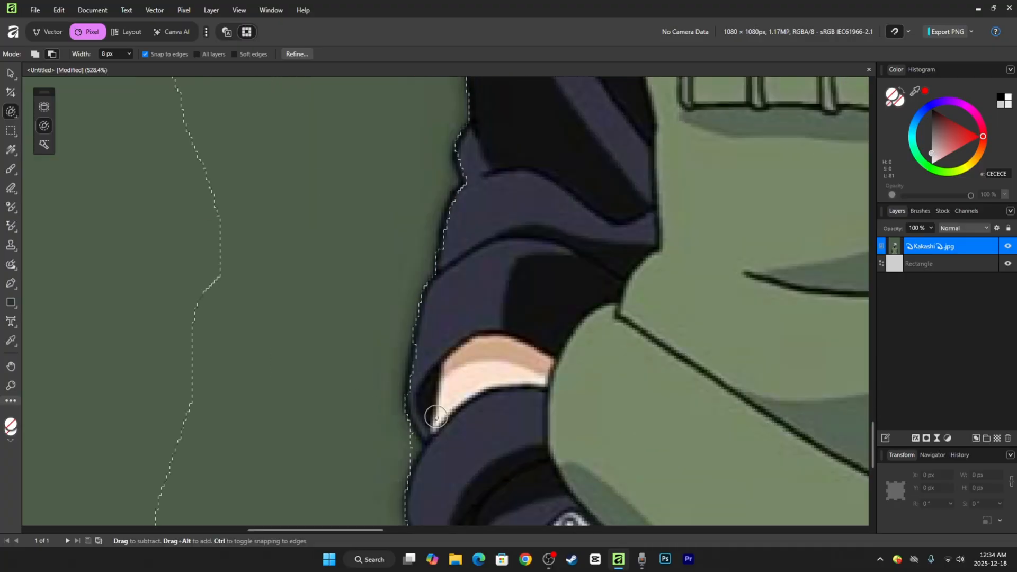
scroll(82, 138, "down", 3)
scroll(629, 252, "up", 2)
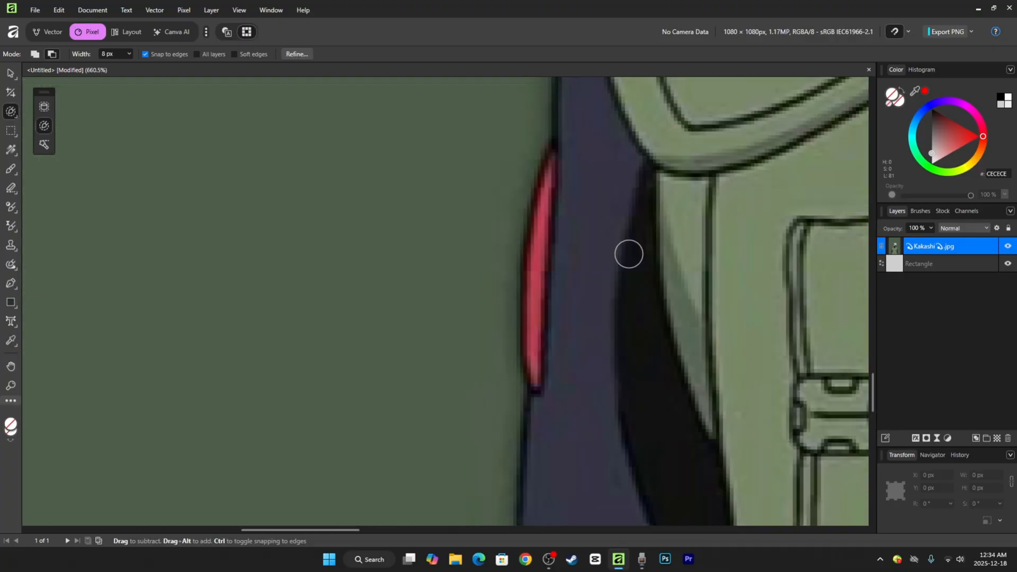
Step: Correct the background selection's edge along the left shoulder, collar and jaw so it follows the black outline
scroll(389, 276, "up", 2)
scroll(389, 275, "down", 5)
scroll(295, 257, "up", 2)
scroll(364, 295, "down", 2)
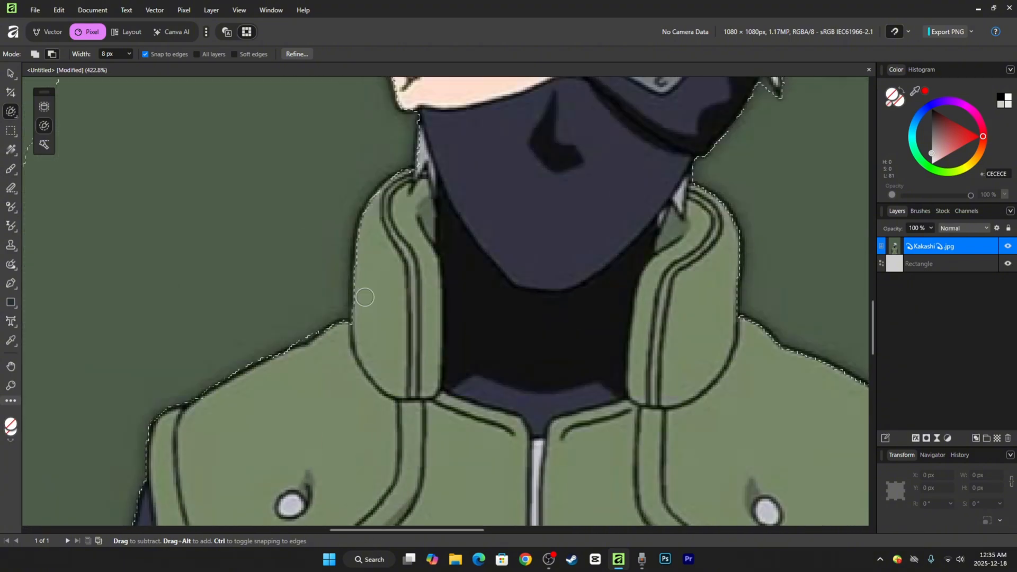
scroll(356, 306, "up", 2)
scroll(241, 447, "up", 3)
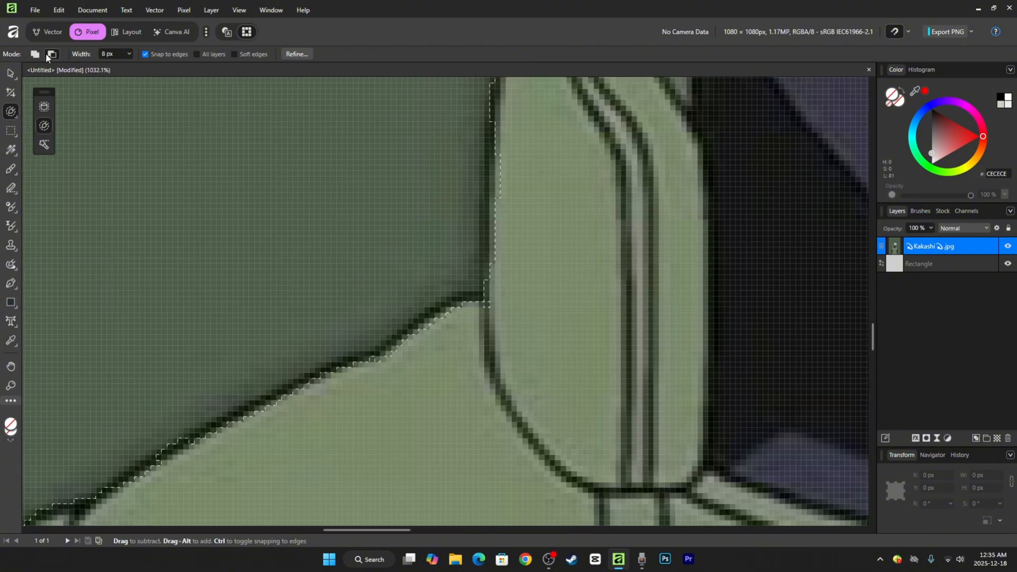
scroll(445, 345, "down", 1)
scroll(570, 272, "down", 3)
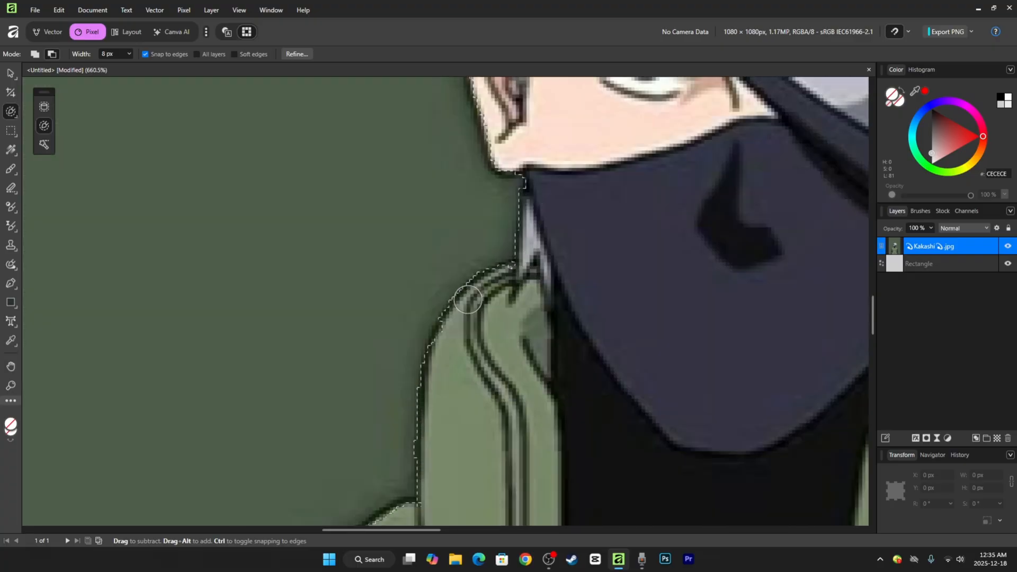
scroll(551, 200, "down", 3)
Step: Add the background up to the hair spikes on the image's right side to the selection
scroll(438, 229, "up", 5)
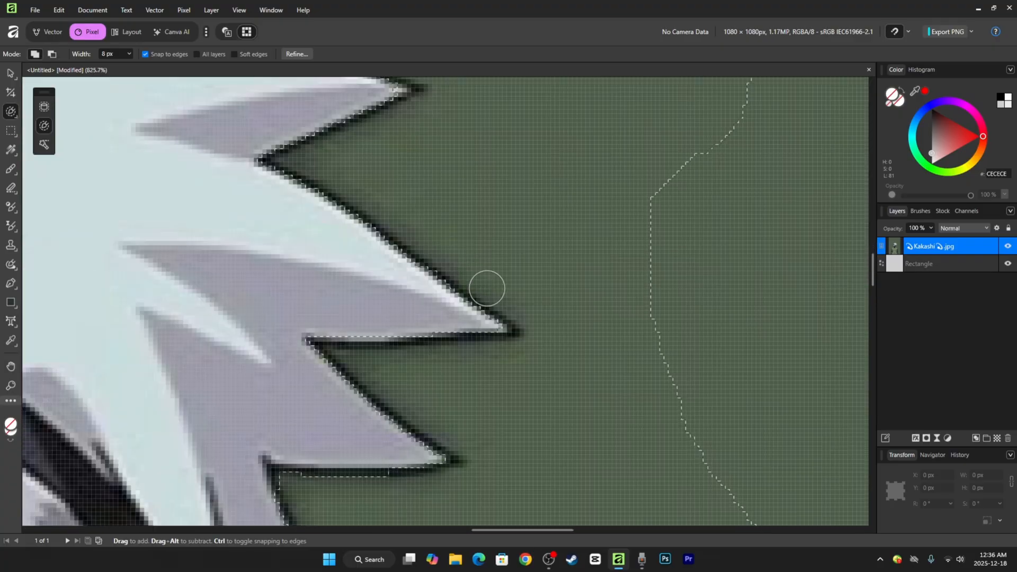
scroll(465, 432, "up", 3)
scroll(667, 379, "down", 3)
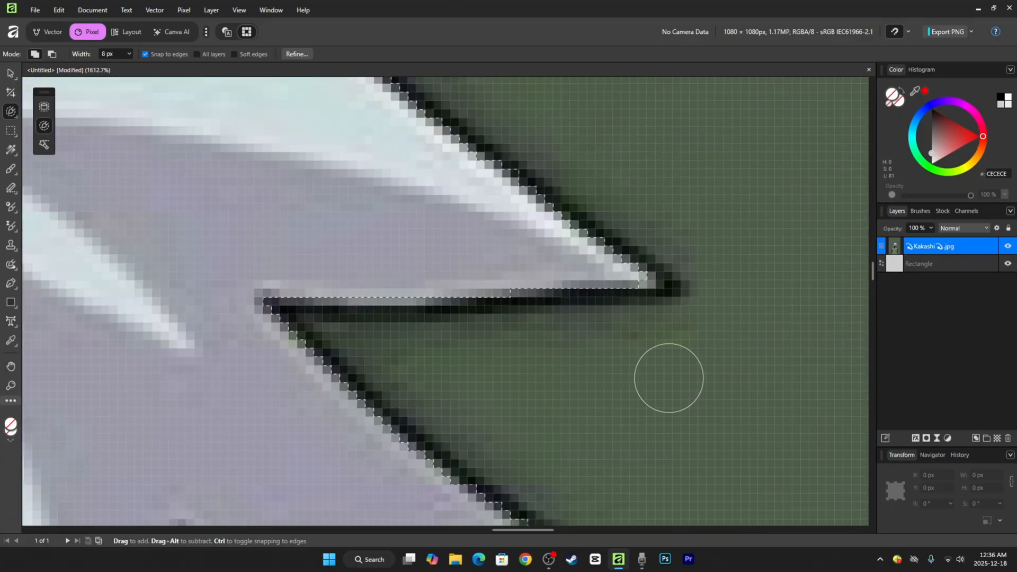
scroll(808, 334, "down", 3)
scroll(676, 158, "up", 4)
scroll(495, 272, "up", 2)
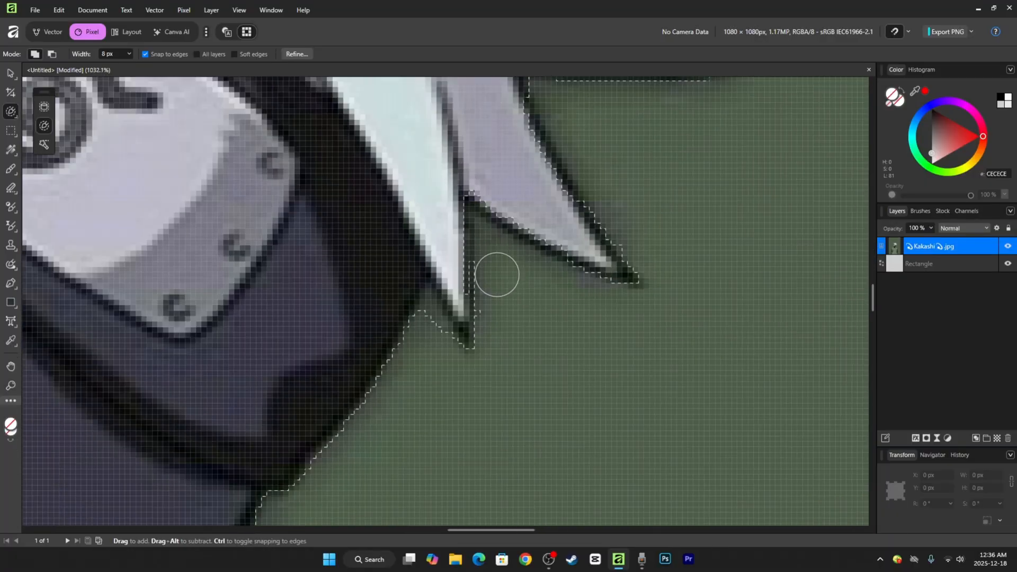
Step: Add the gaps below the lowest hair spikes beside the headband to the selection, and delete the selected background
mouse_move(495, 272)
left_mouse_down()
mouse_move(429, 333)
mouse_move(397, 324)
left_mouse_up()
scroll(397, 324, "down", 2)
left_click_drag(472, 254, 466, 329)
scroll(570, 256, "down", 5)
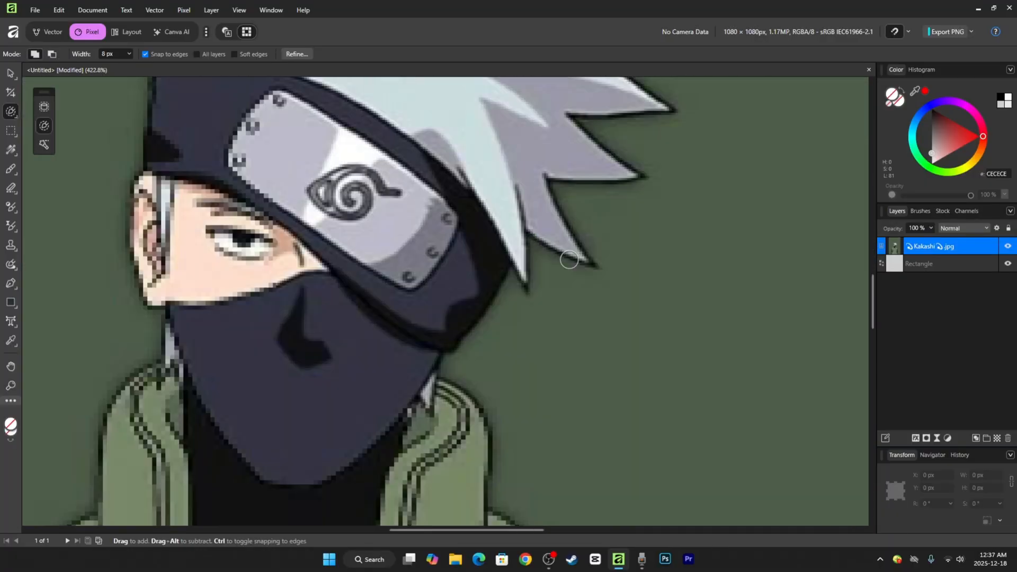
key("Delete")
Step: Select the remaining green background patches with a 36 px selection brush and delete them
left_click(128, 54)
left_click_drag(133, 68, 159, 68)
scroll(523, 118, "up", 2)
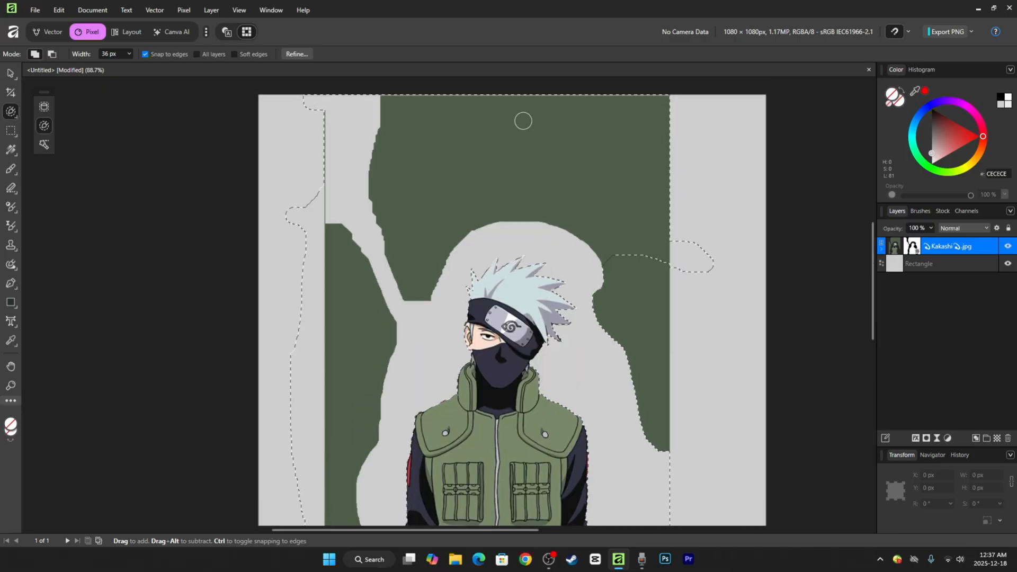
key("Delete")
scroll(556, 141, "down", 2)
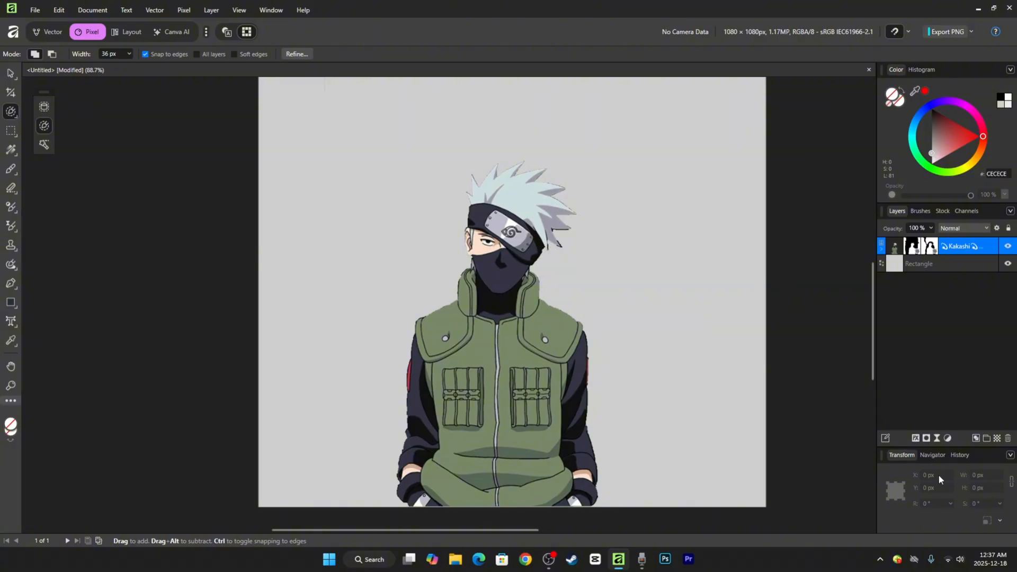
Step: Add a black outside Outline layer effect with a 1.9 px radius to the cut-out character
left_click(916, 438)
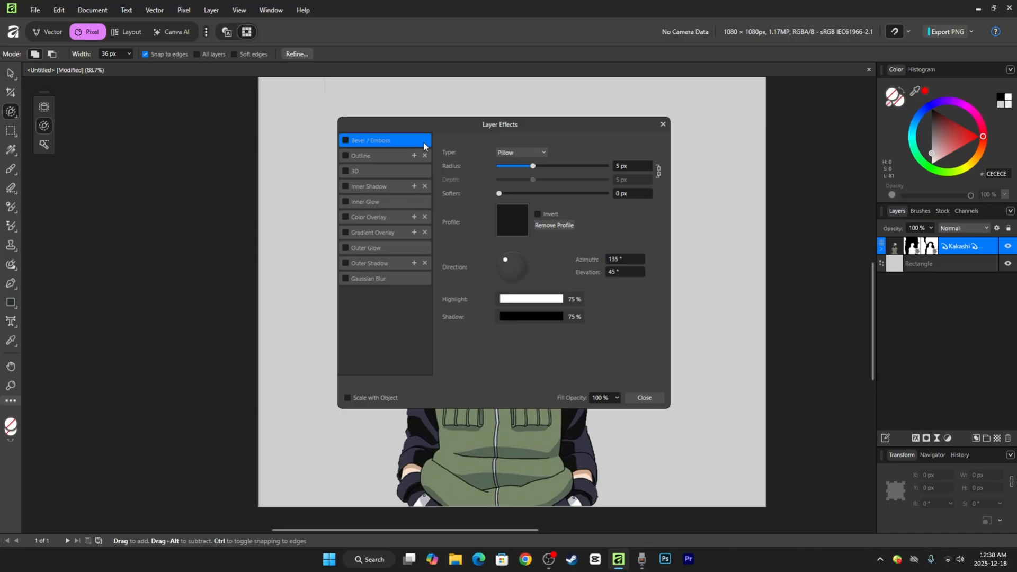
left_click_drag(595, 138, 990, 189)
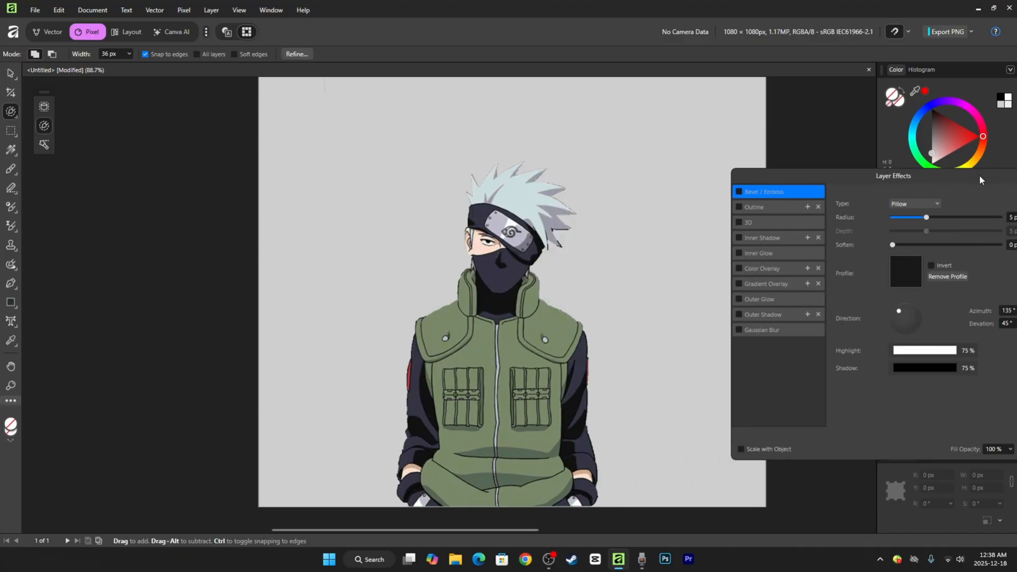
left_click(745, 205)
left_click_drag(800, 175, 773, 148)
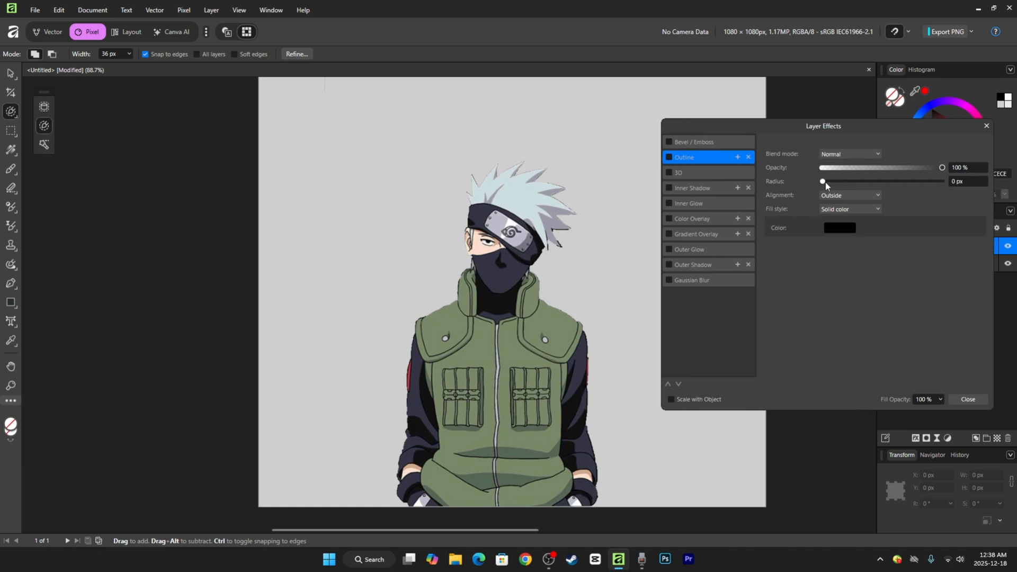
left_click_drag(825, 182, 852, 183)
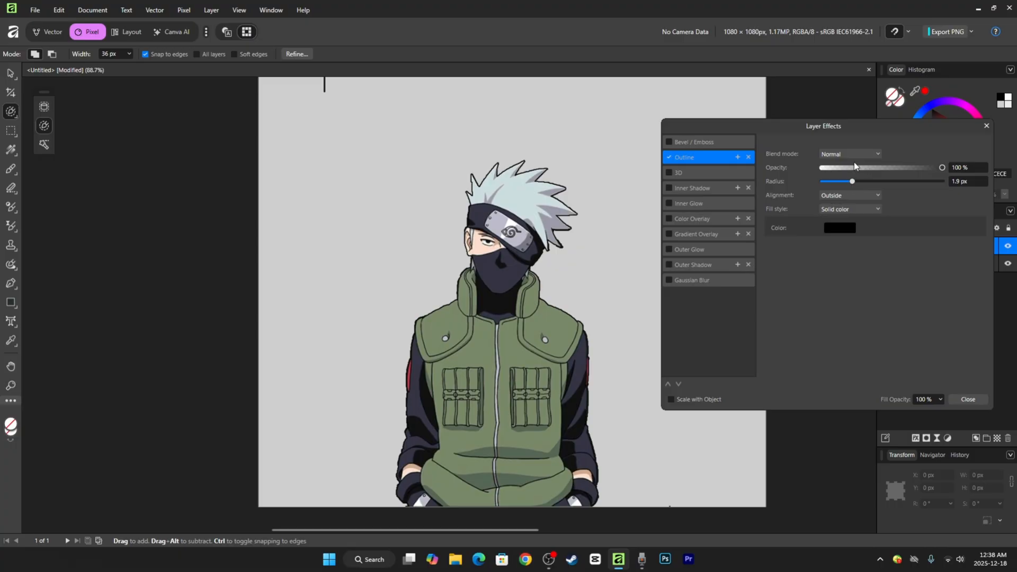
Step: Select and remove the stray outlined line left near the canvas's upper-left corner
left_click_drag(853, 122, 850, 143)
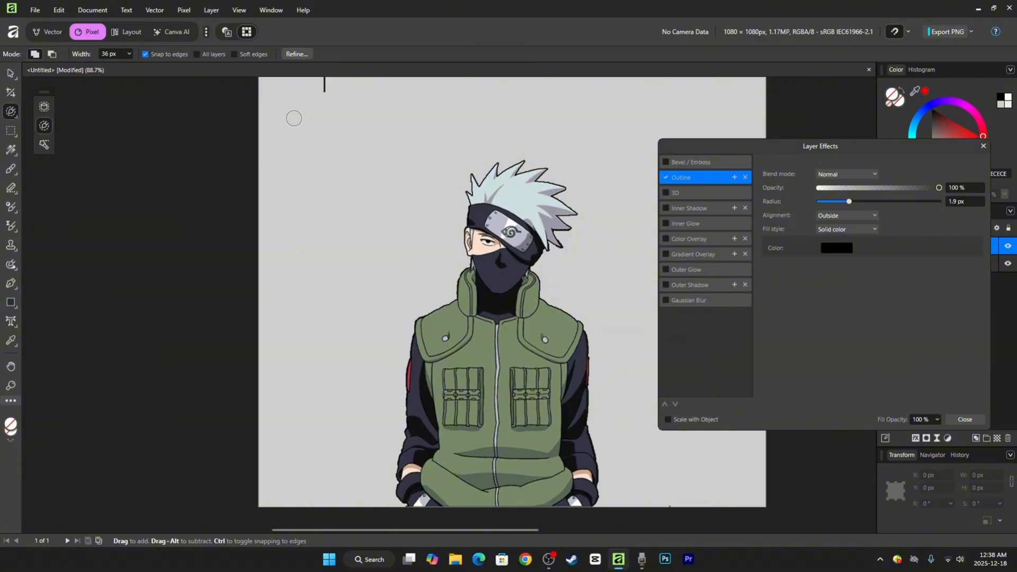
left_click_drag(319, 110, 320, 82)
Step: Add a black Multiply Outer Shadow to the character with 93% opacity, 30.9 px radius, 0 px offset and 30% intensity
left_click(704, 285)
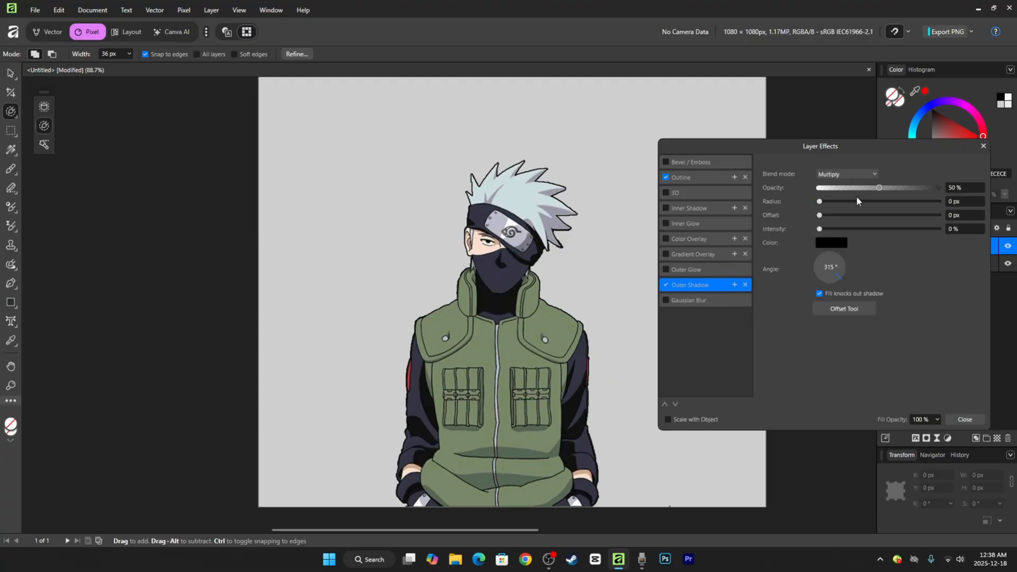
left_click_drag(820, 202, 900, 209)
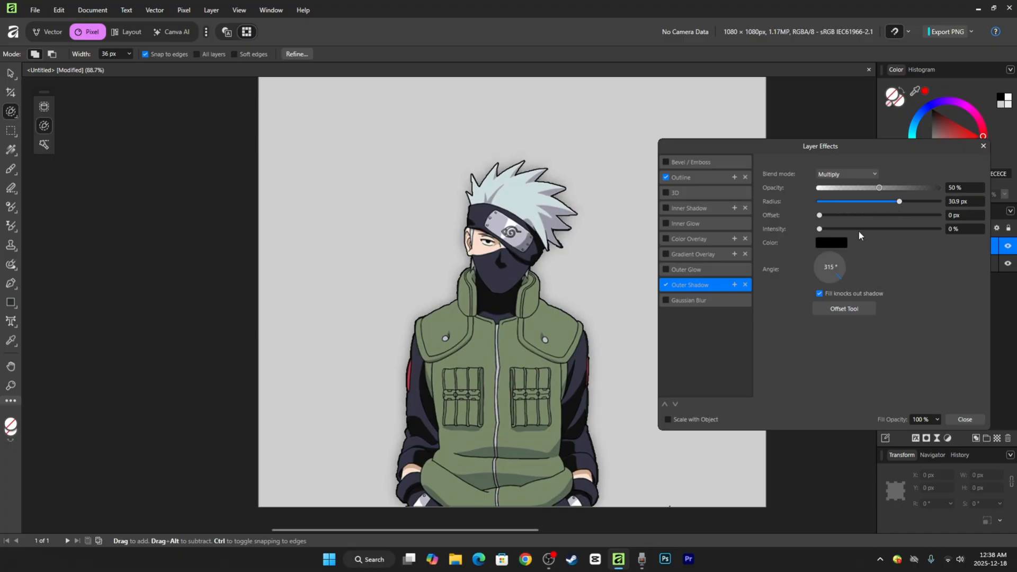
left_click_drag(819, 215, 862, 228)
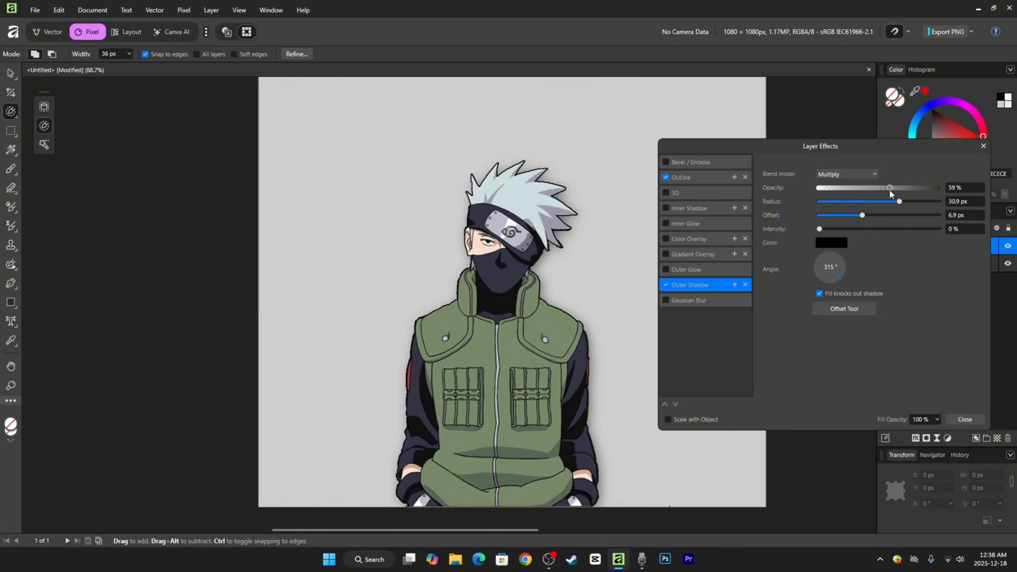
left_click_drag(891, 193, 928, 198)
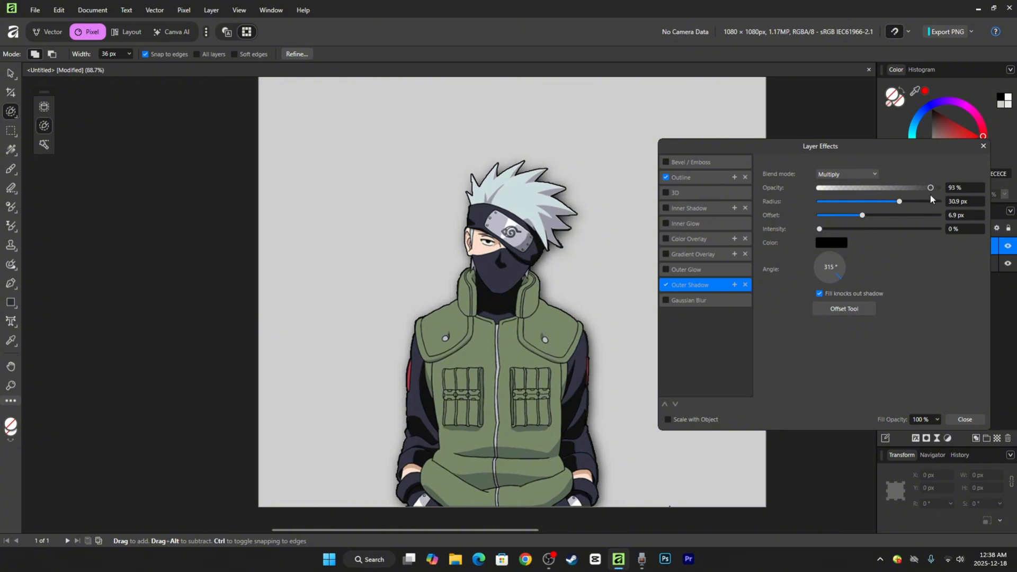
left_click_drag(827, 232, 789, 218)
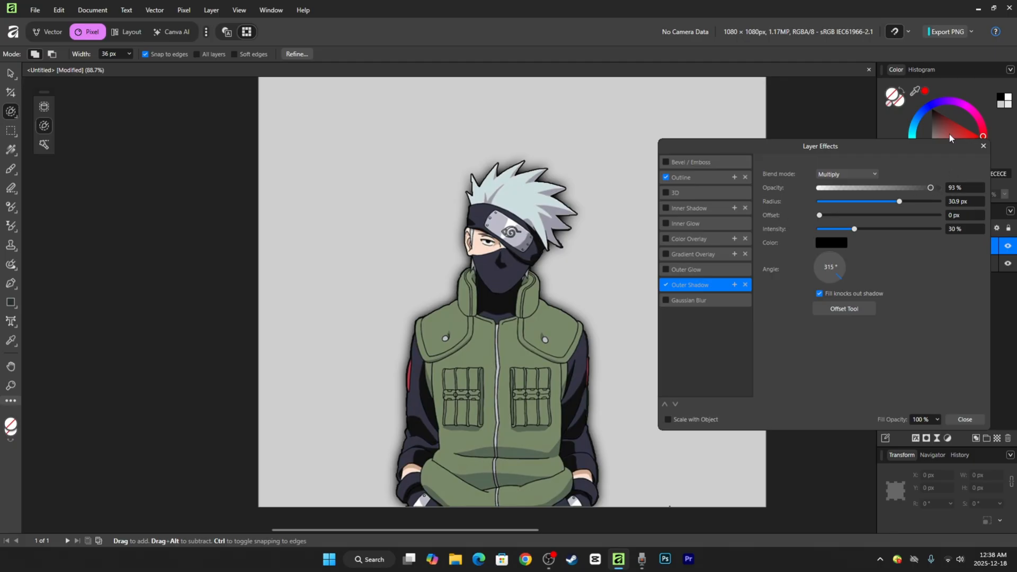
left_click(982, 148)
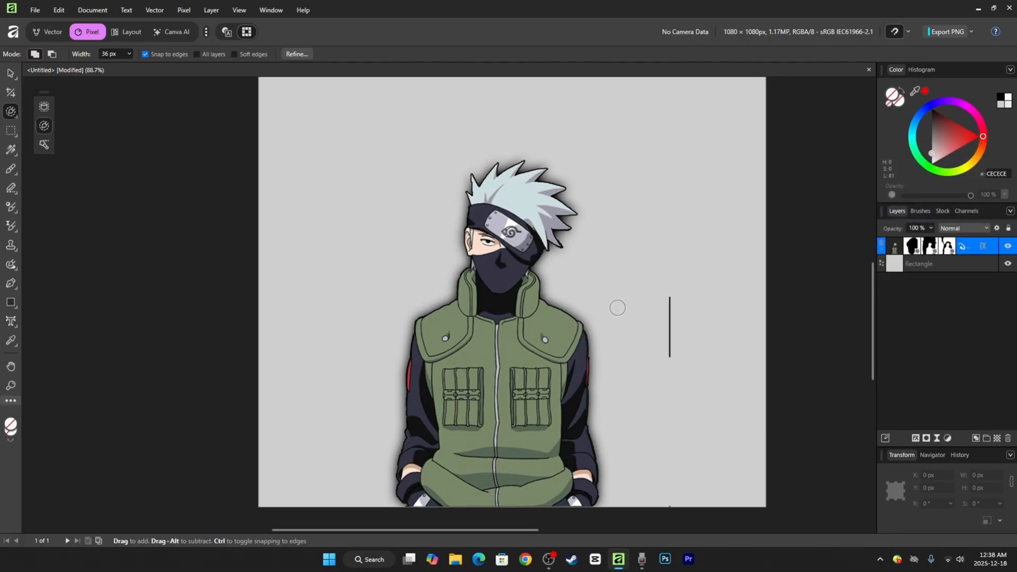
Step: Select and delete the stray outlined lines beside the character and near the canvas's upper corners
mouse_move(670, 288)
left_mouse_down()
mouse_move(665, 380)
mouse_move(661, 370)
left_mouse_up()
key("ctrl+d")
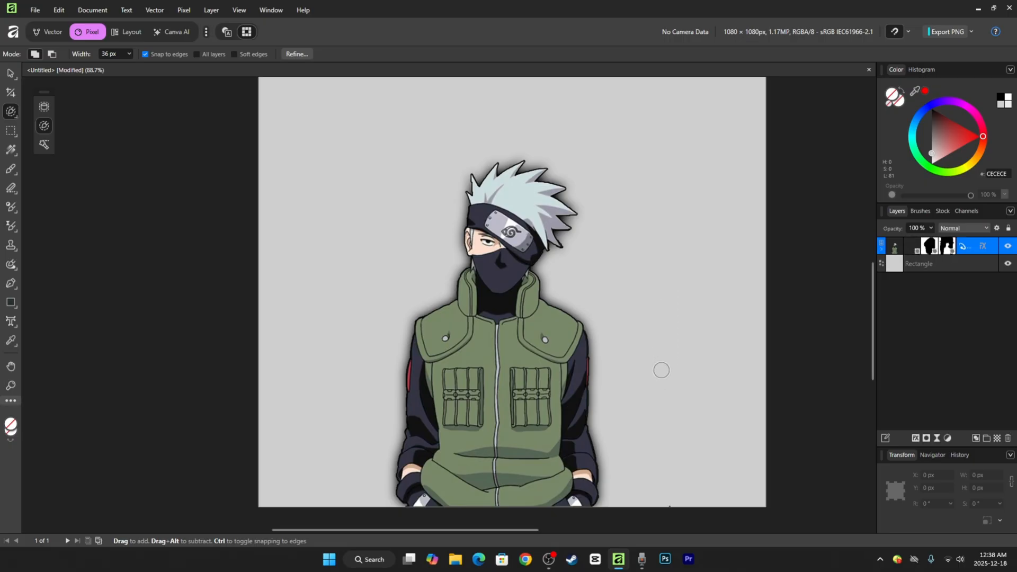
scroll(660, 372, "down", 1)
scroll(648, 374, "up", 5)
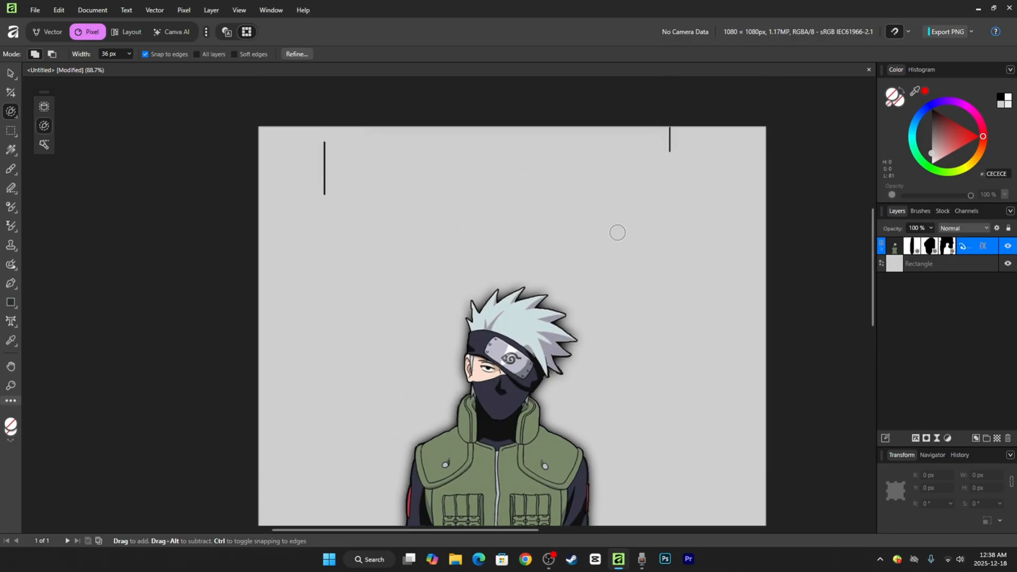
left_click_drag(656, 200, 672, 86)
left_click_drag(327, 216, 328, 145)
key("Delete")
key("ctrl+d")
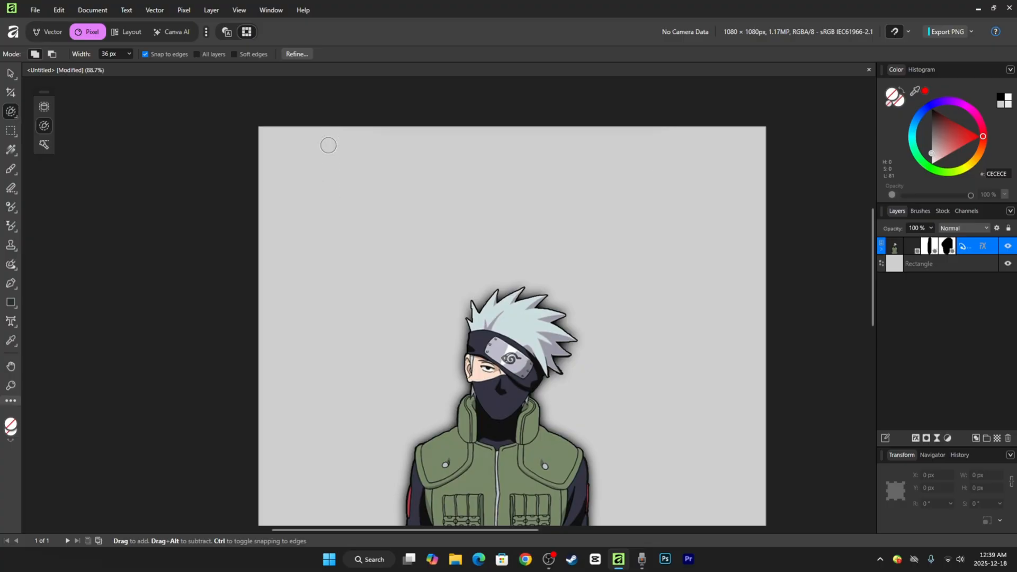
Step: Select and delete the stray outline remnant at the canvas's lower edge, to the right of the character
scroll(431, 195, "down", 3)
scroll(445, 249, "down", 2, "ctrl")
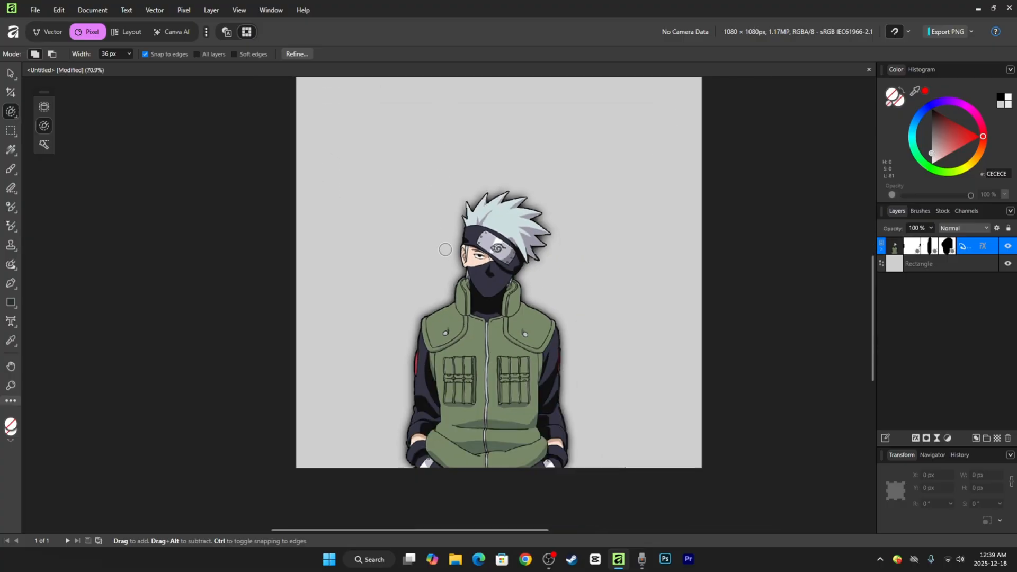
scroll(444, 249, "down", 1, "ctrl")
mouse_move(588, 376)
left_mouse_down()
mouse_move(595, 448)
mouse_move(586, 446)
mouse_move(592, 409)
mouse_move(575, 397)
left_mouse_up()
key("Delete")
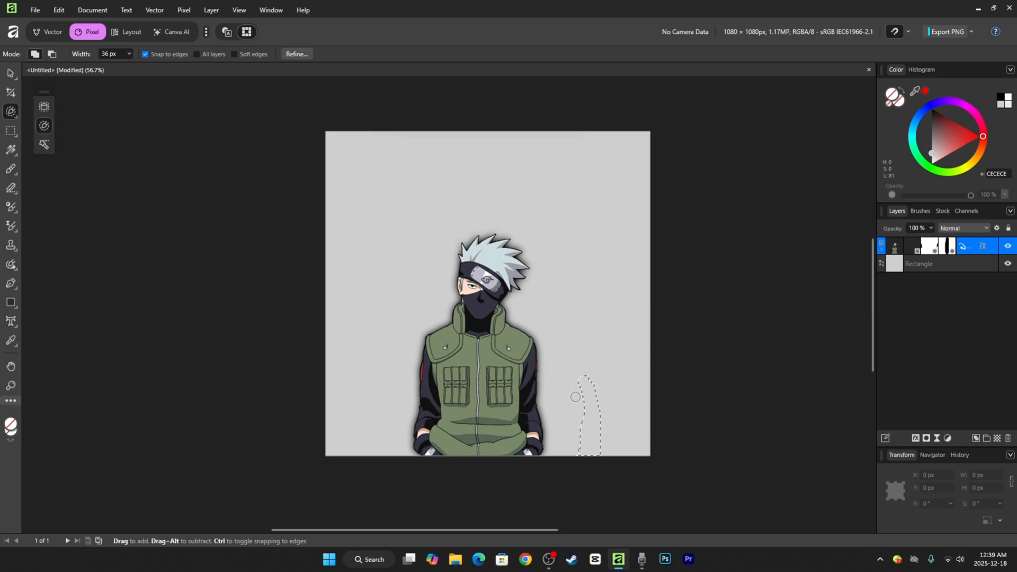
key("ctrl+d")
Step: Scale the character image up to about 813 × 1192 px and centre it along the canvas's lower edge
left_click(11, 77)
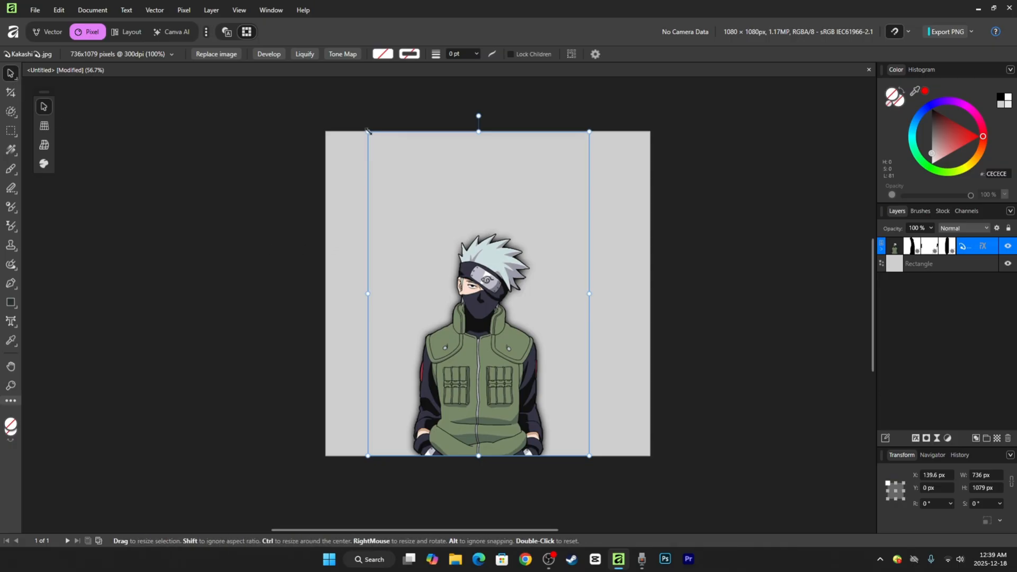
left_click_drag(368, 131, 311, 78)
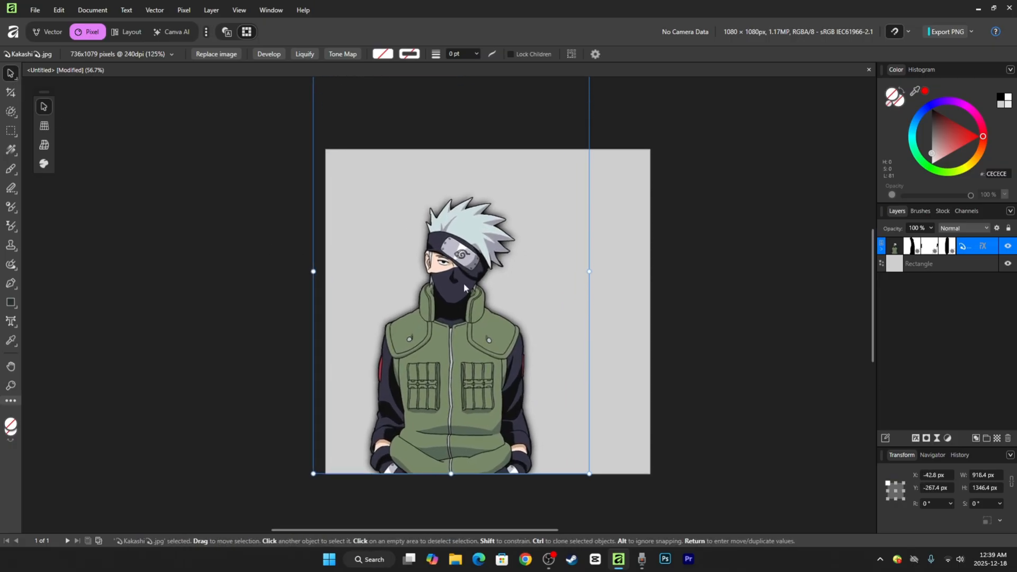
left_click_drag(467, 290, 503, 316)
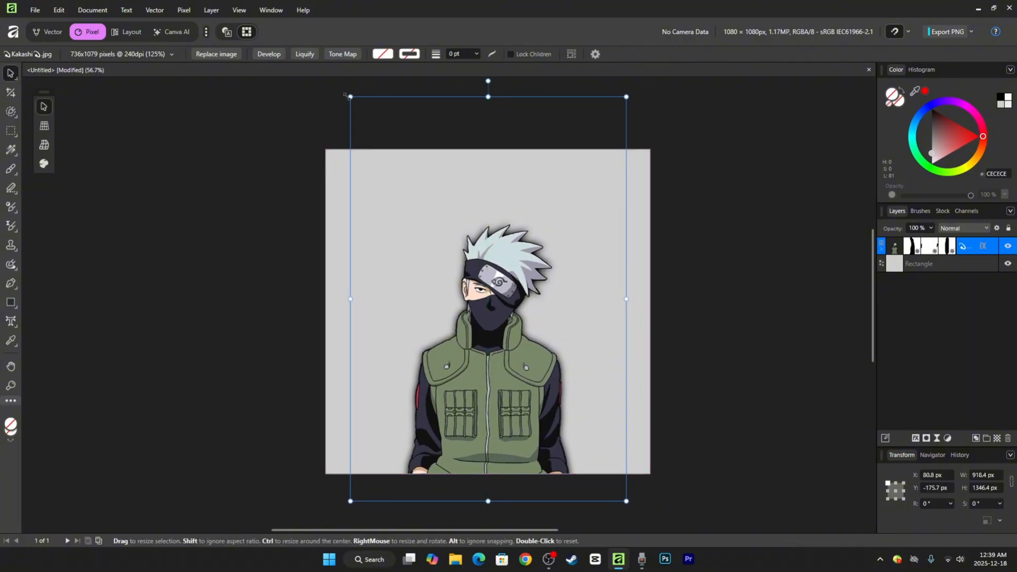
left_click_drag(347, 94, 387, 164)
left_click_drag(532, 314, 508, 298)
left_click_drag(372, 142, 359, 123)
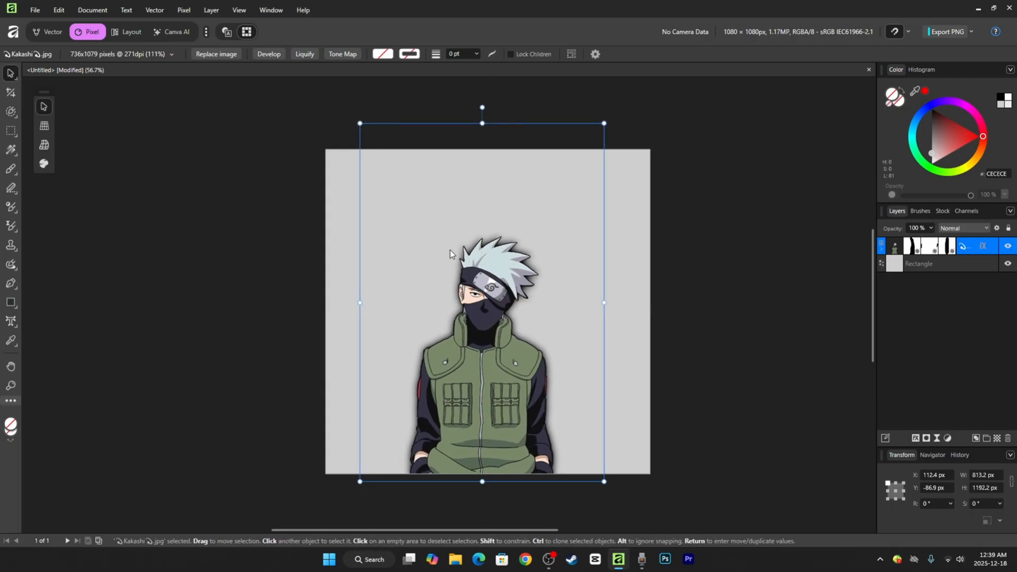
left_click_drag(449, 250, 453, 252)
left_click(798, 300)
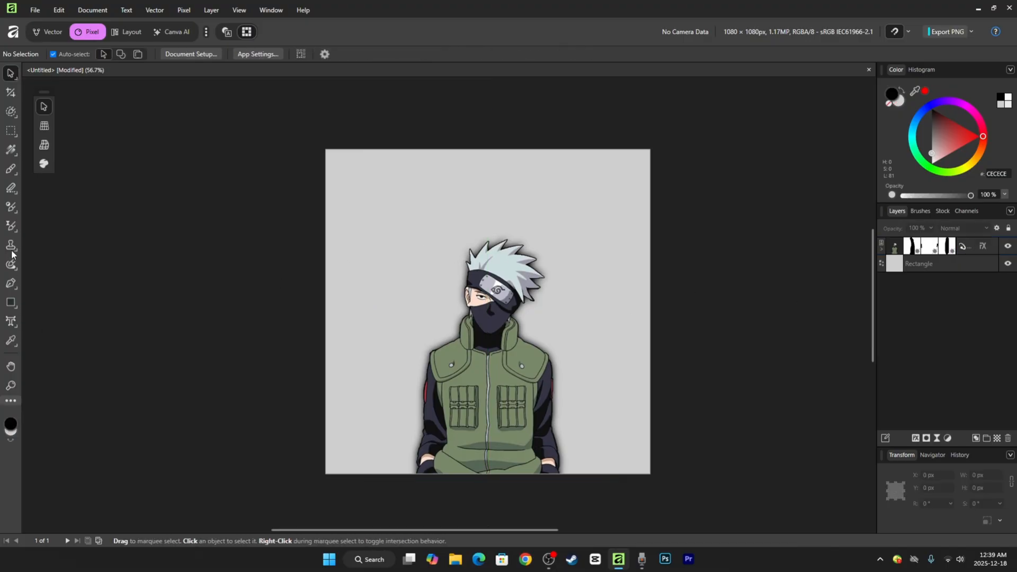
Step: Add the art text "RASITHX" above the character's head
left_click(11, 321)
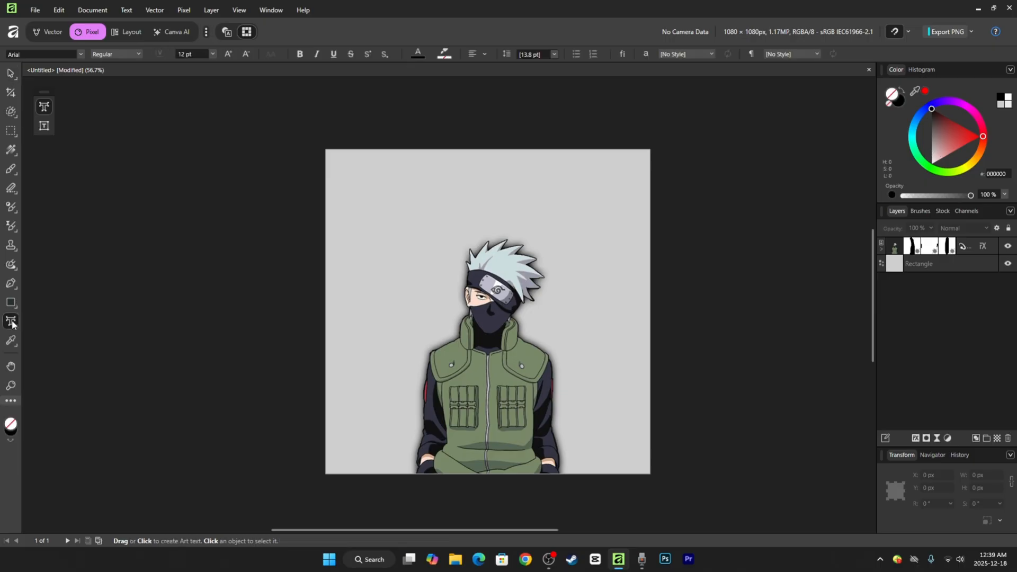
left_click(420, 215)
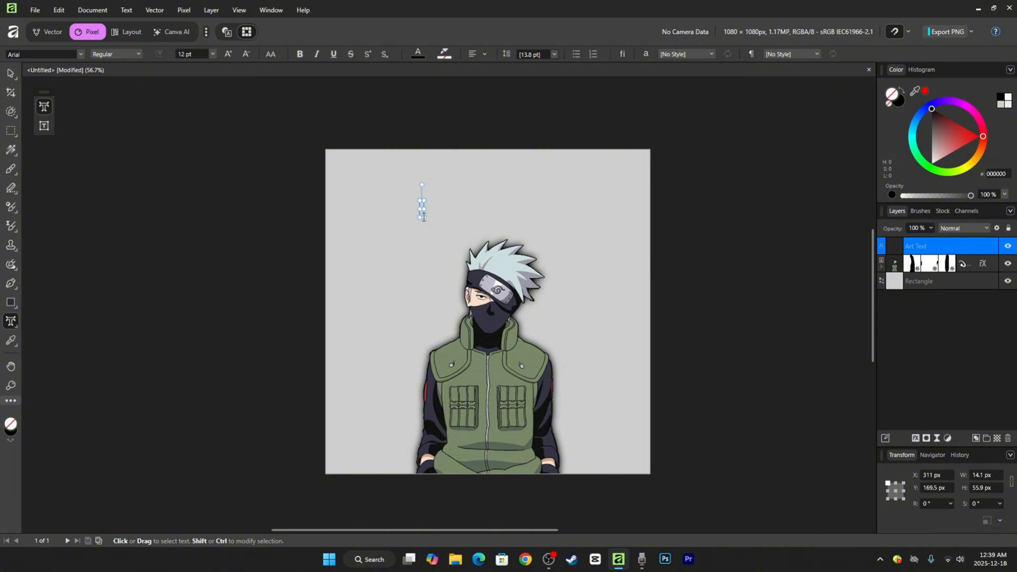
type("RASITHX")
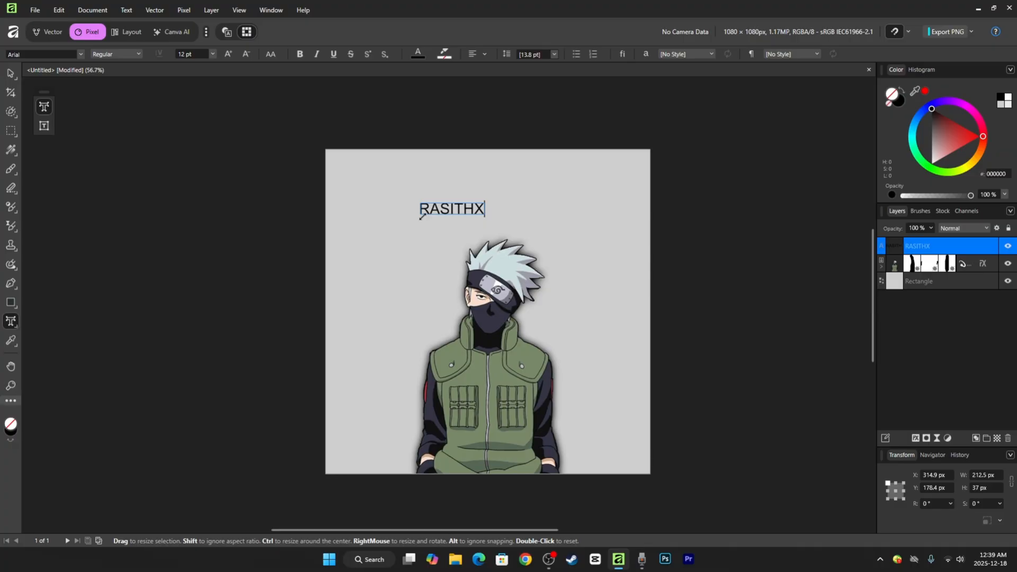
key("Escape")
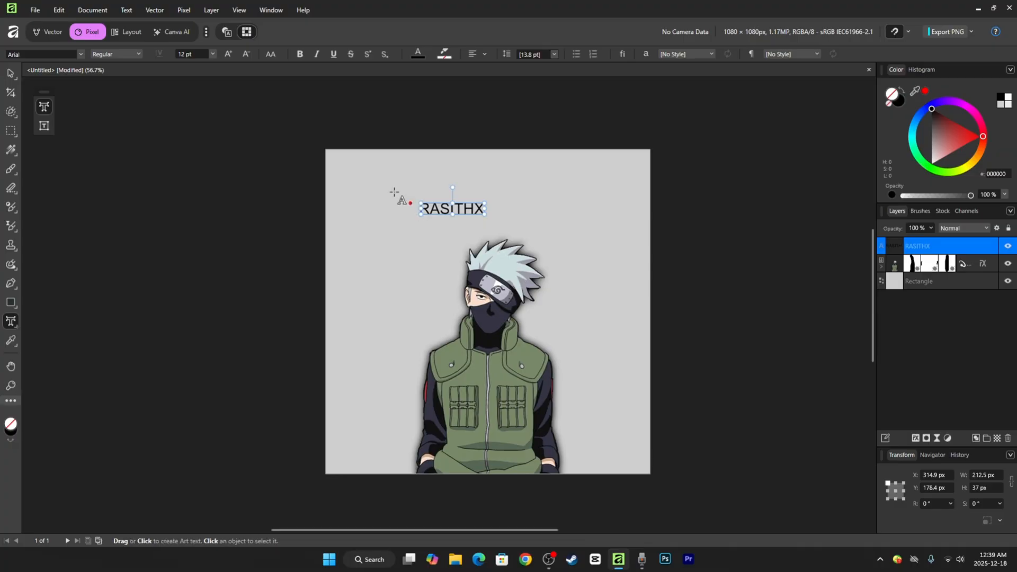
Step: Set the RASITHX text in the Milker font and enlarge it to 48.5 pt, centred just above the character's head
left_click(10, 74)
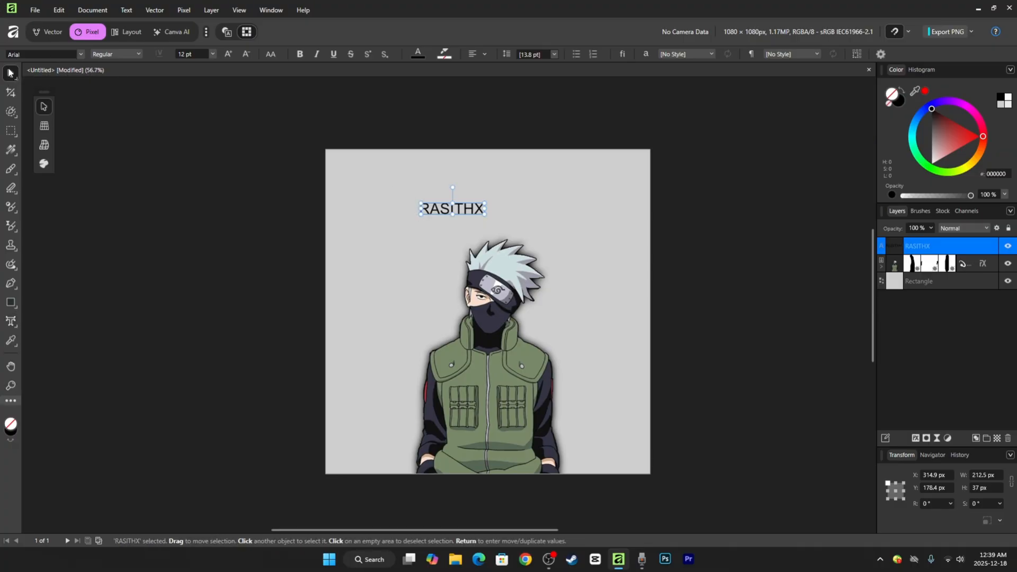
left_click(81, 54)
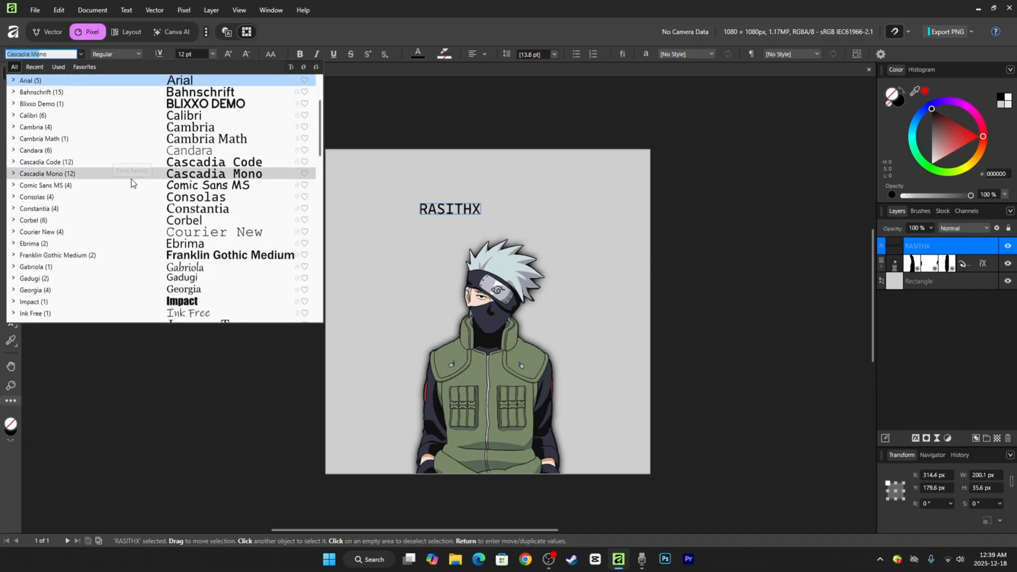
scroll(133, 183, "down", 8)
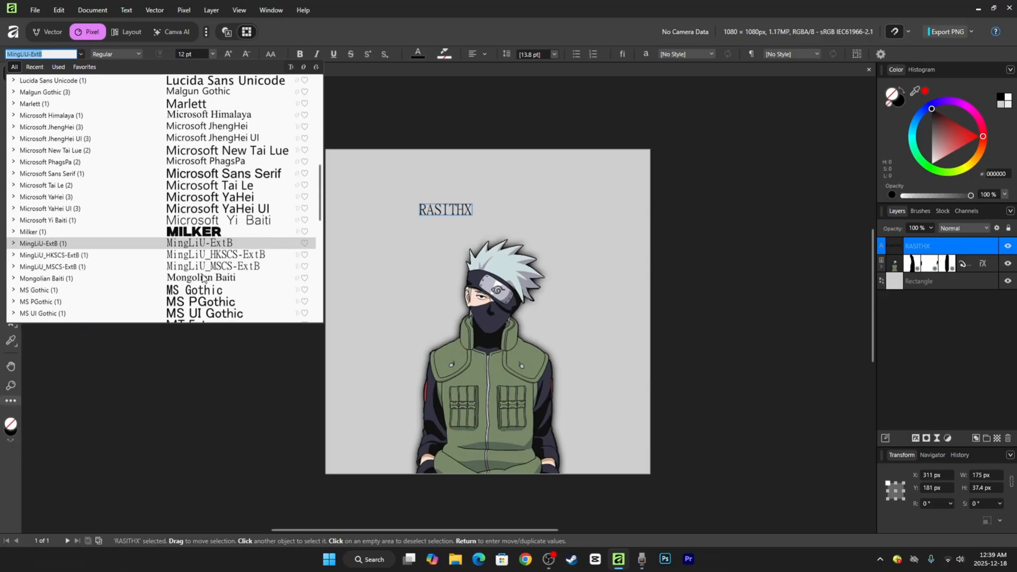
left_click(193, 233)
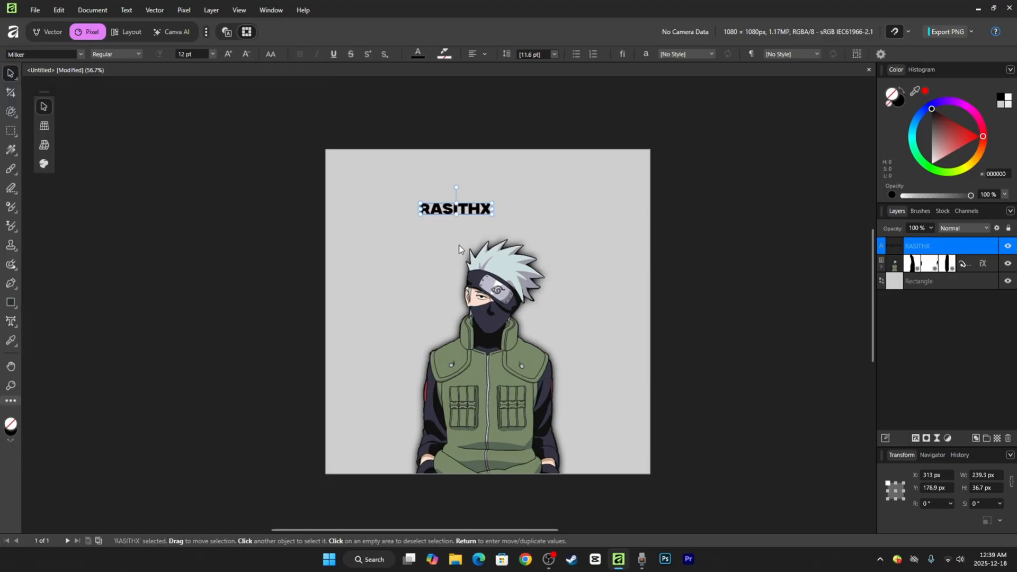
left_click_drag(502, 212, 634, 234)
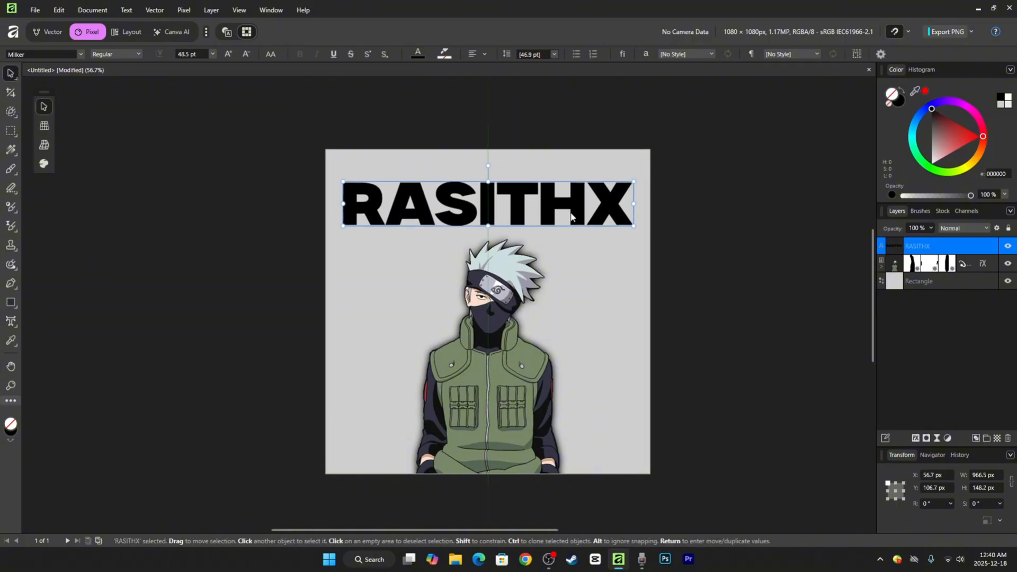
mouse_move(528, 229)
left_mouse_down()
mouse_move(529, 259)
mouse_move(528, 247)
left_mouse_up()
Step: Enlarge the character slightly, recentre it and move its layer above the RASITHX text layer
left_click(501, 317)
left_click_drag(366, 125, 346, 97)
left_click_drag(490, 329, 499, 328)
left_click_drag(927, 263, 926, 242)
Step: Scale the RASITHX text down to 45.9 pt and recolour it dark grey #363636
left_click(610, 245)
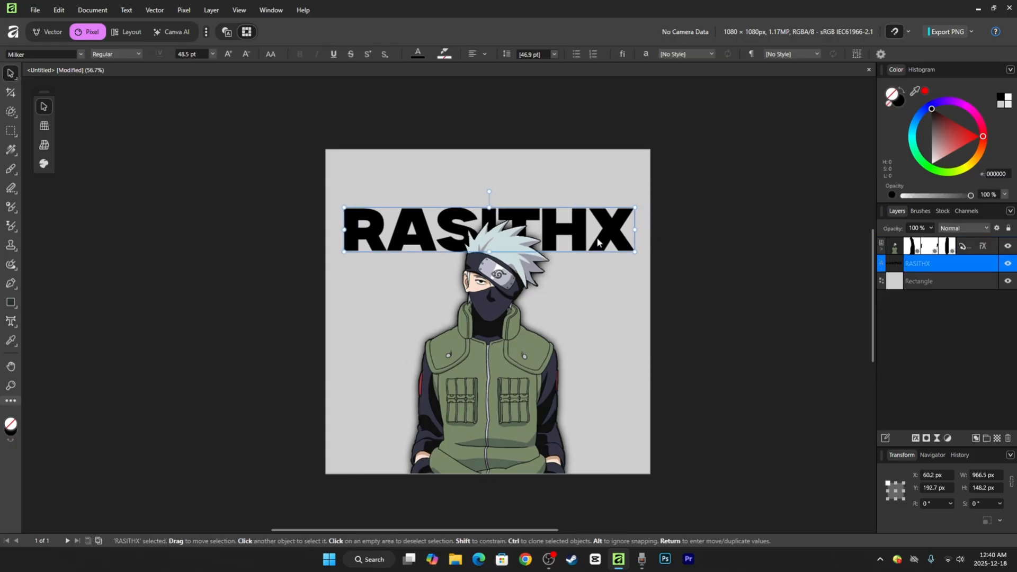
left_click_drag(634, 250, 626, 249)
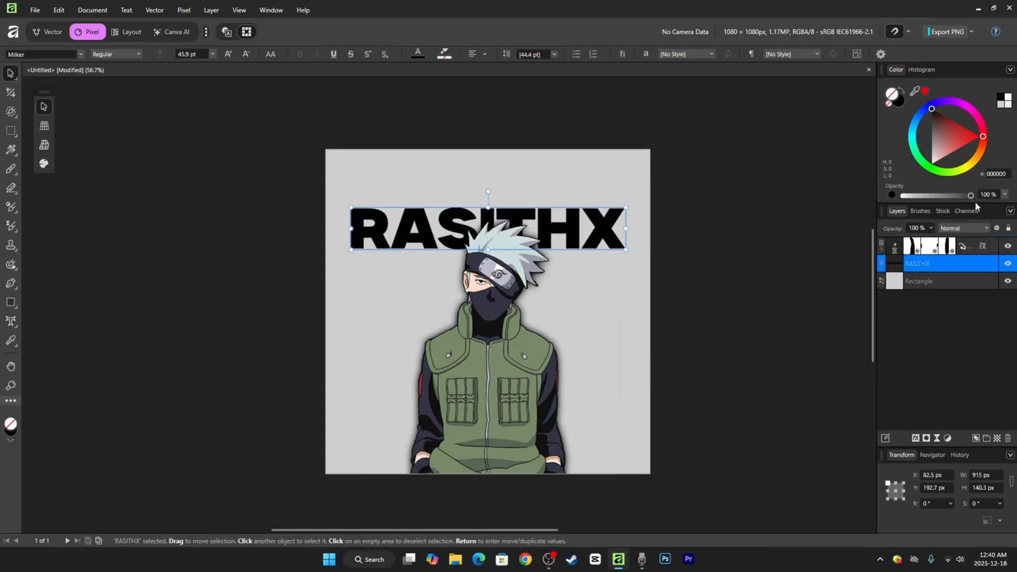
left_click_drag(933, 125, 931, 120)
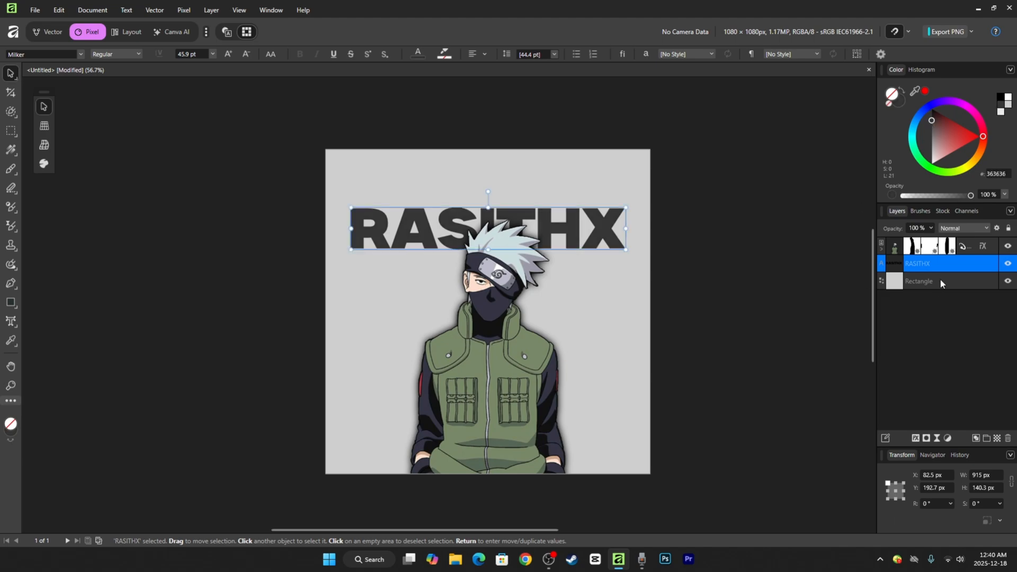
Step: Add a black Multiply Outer Shadow to the RASITHX text with 68% opacity, 7.7 px radius, 0.9 px offset and 39% intensity
left_click(914, 438)
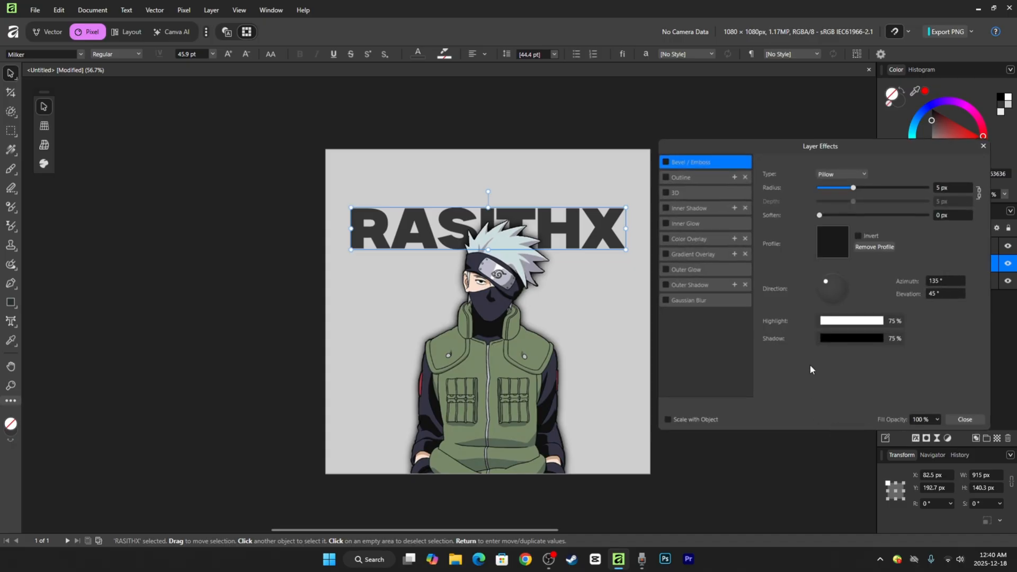
left_click(702, 271)
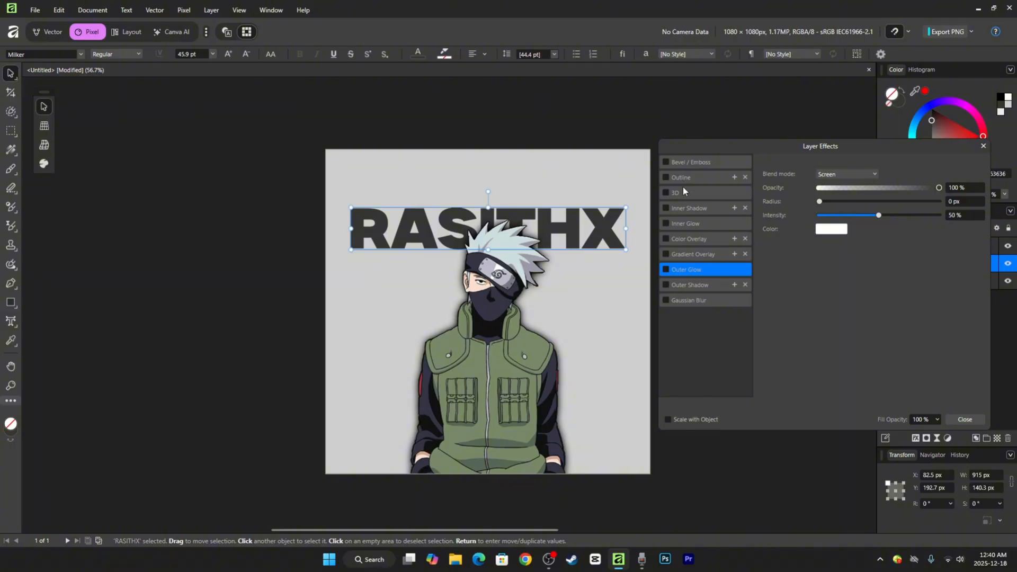
left_click(687, 287)
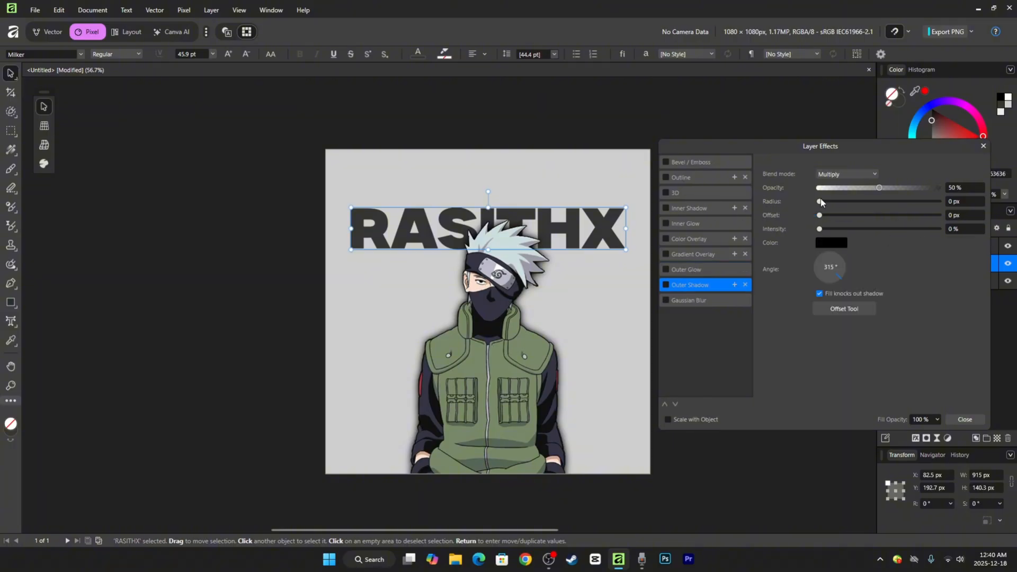
left_click_drag(878, 187, 901, 195)
left_click_drag(818, 201, 866, 230)
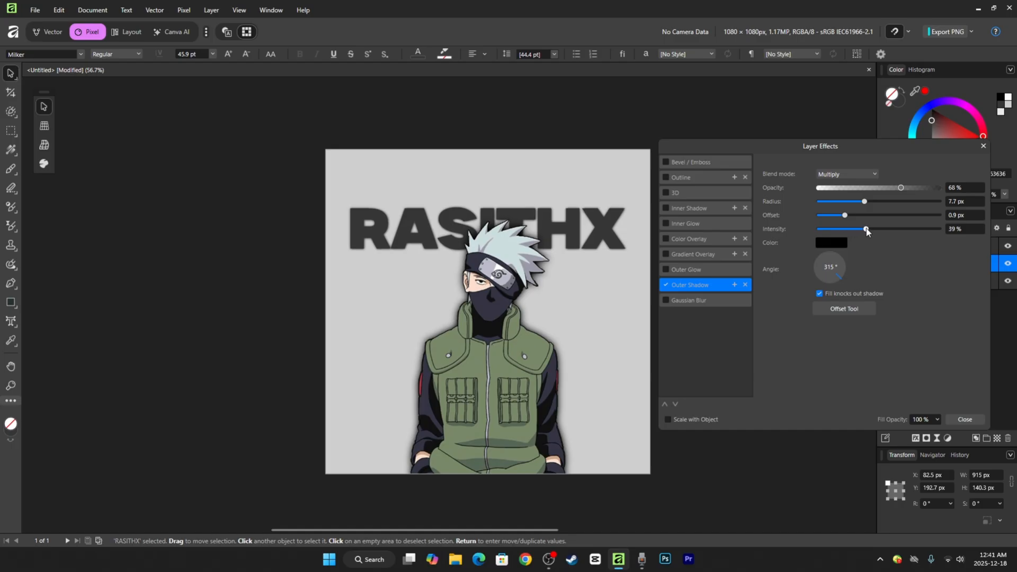